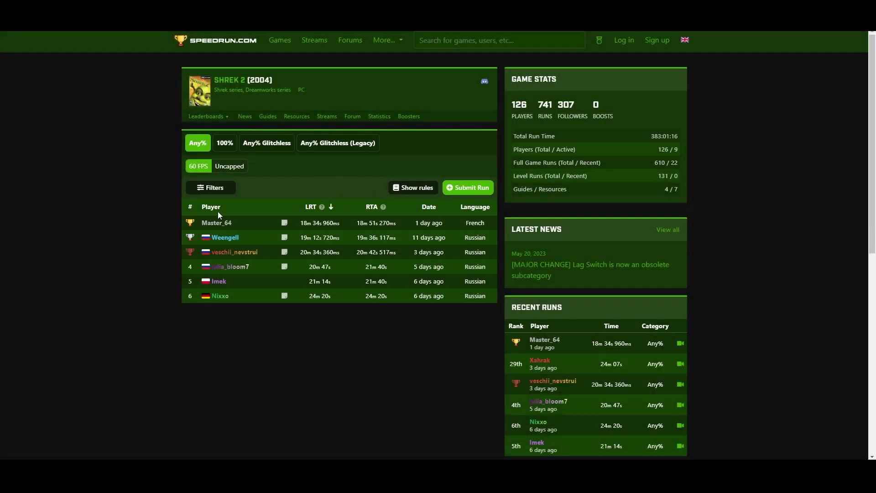
Download FPSCapPatch_df573e0c.zip from the Patches section of the Shrek 2 Resources tab
left_click(298, 117)
scroll(308, 134, "down", 6)
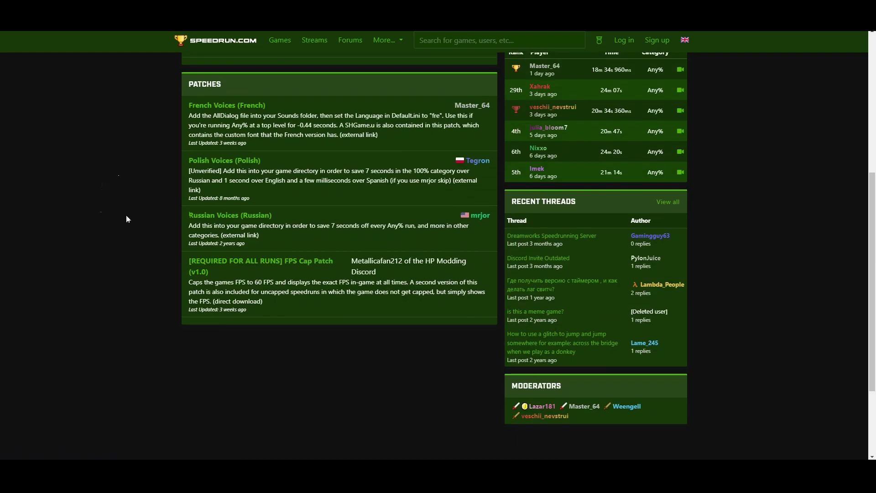
left_click(306, 265)
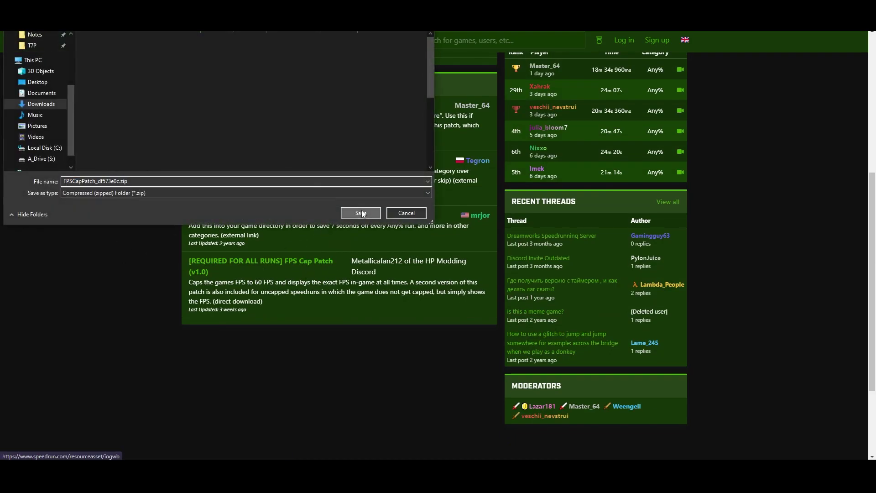
left_click(360, 213)
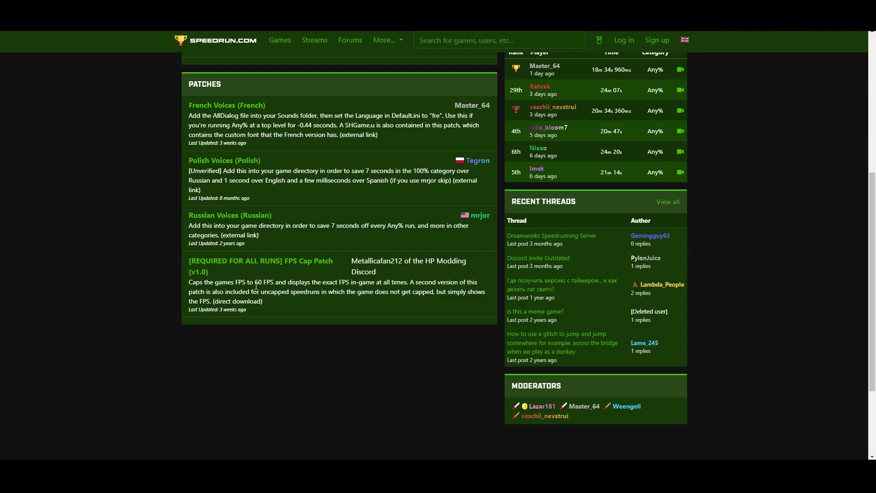
Save the French Voices AllDialog.uax (122.01 MB) from MediaFire, then return to the resources page
scroll(106, 191, "up", 2)
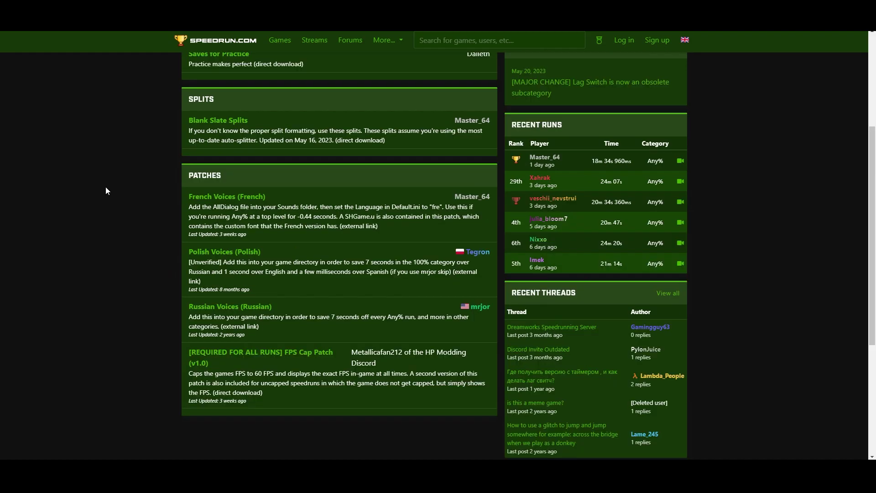
left_click(223, 307)
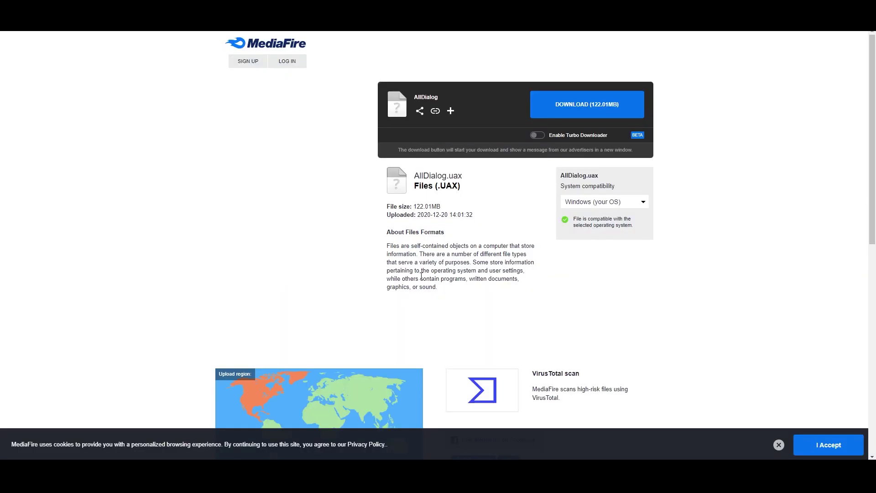
left_click(604, 105)
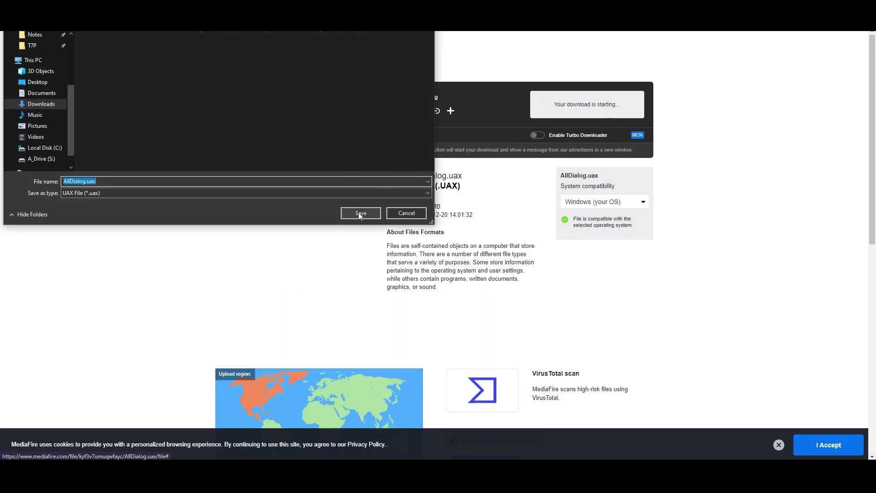
left_click(358, 213)
key("alt+Left")
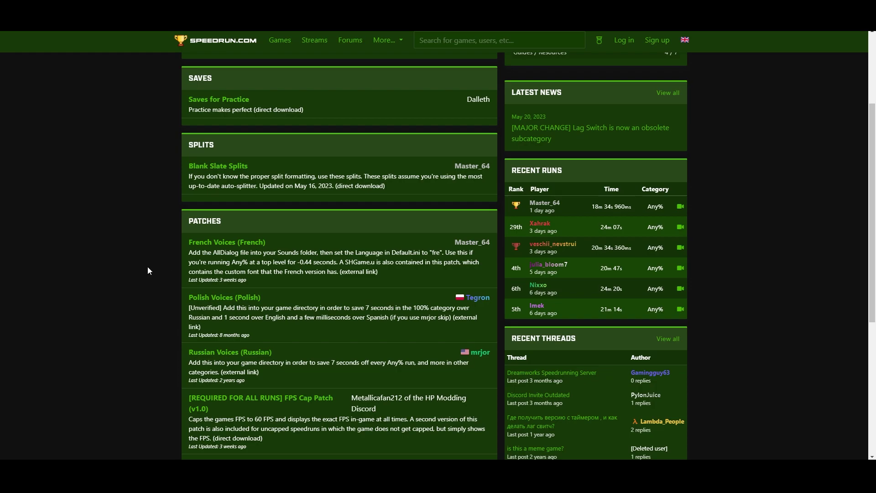
scroll(129, 272, "up", 3)
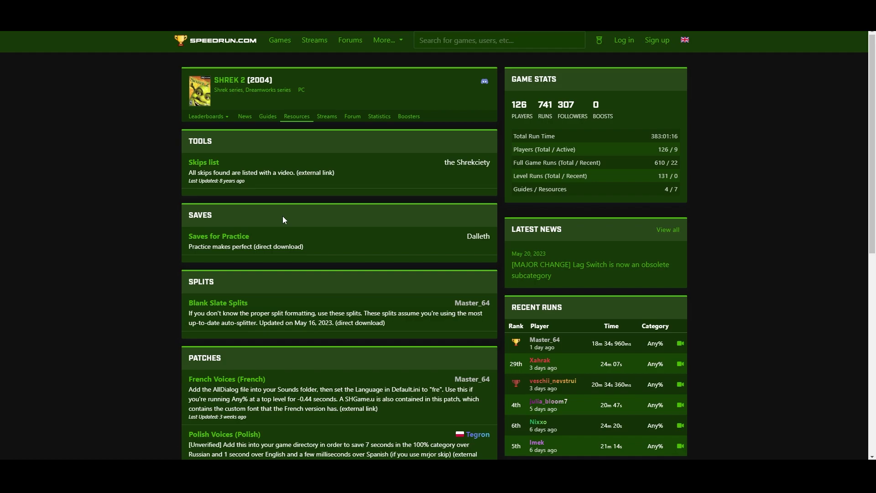
Open the 'Skipping the main menu cutscene' guide from the Shrek 2 Guides tab
left_click(268, 117)
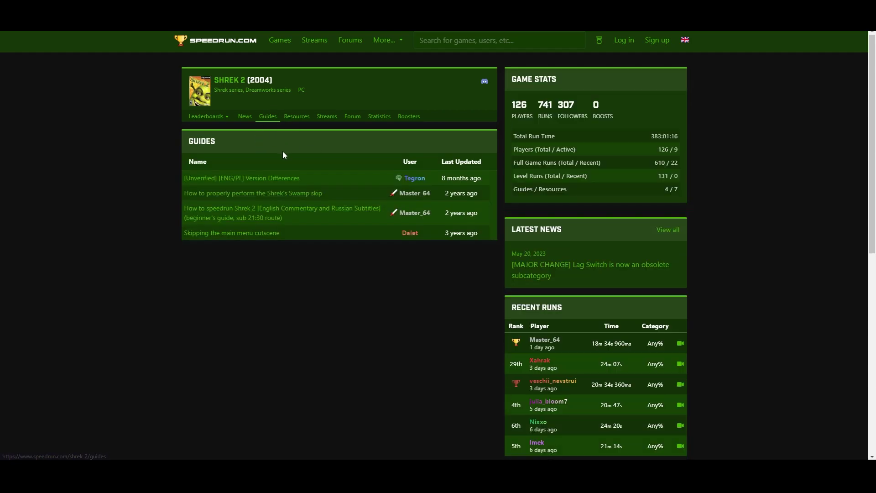
left_click(285, 238)
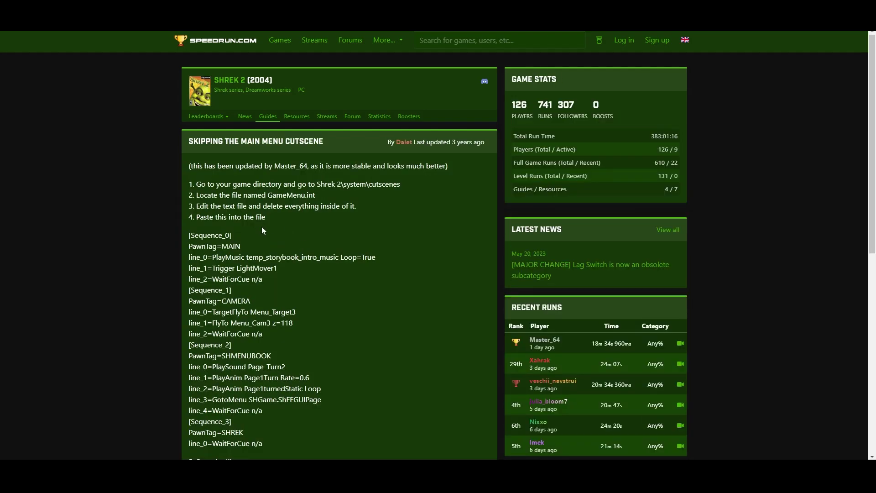
scroll(261, 226, "down", 2)
scroll(250, 184, "up", 1)
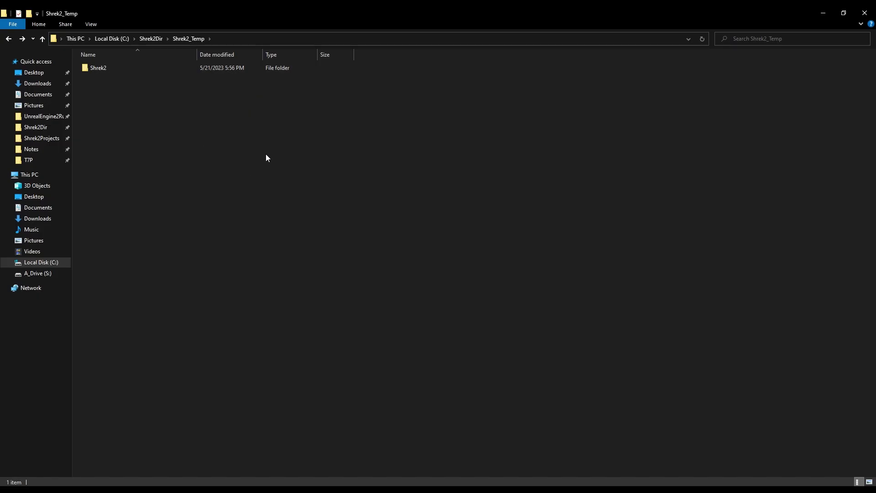
Browse to Shrek2\System\Cutscenes and open GameMenu.int in Notepad++
double_click(155, 68)
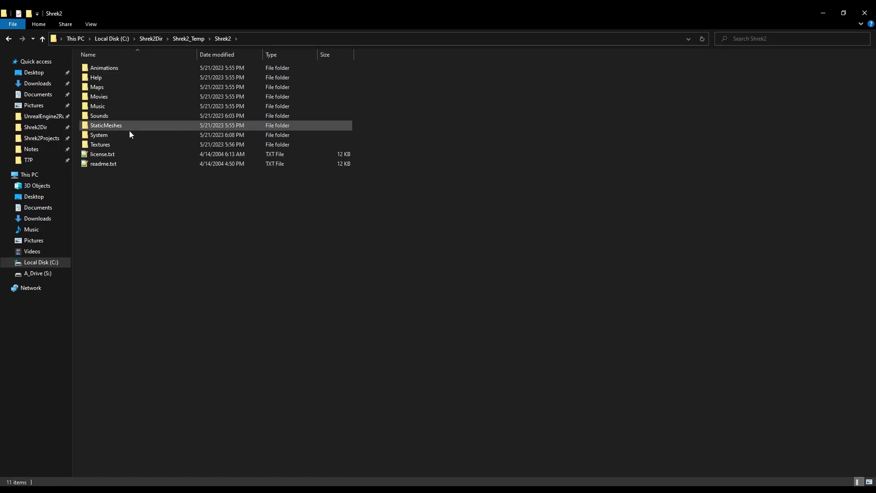
double_click(130, 132)
double_click(155, 71)
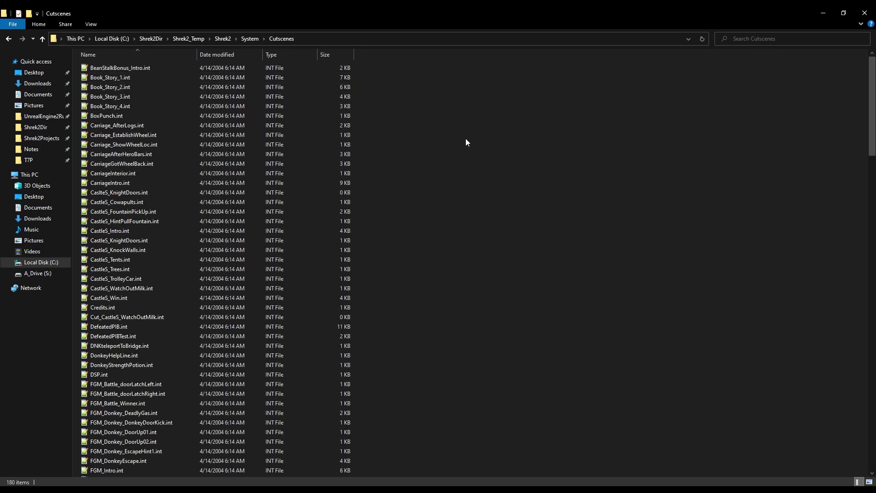
key("g")
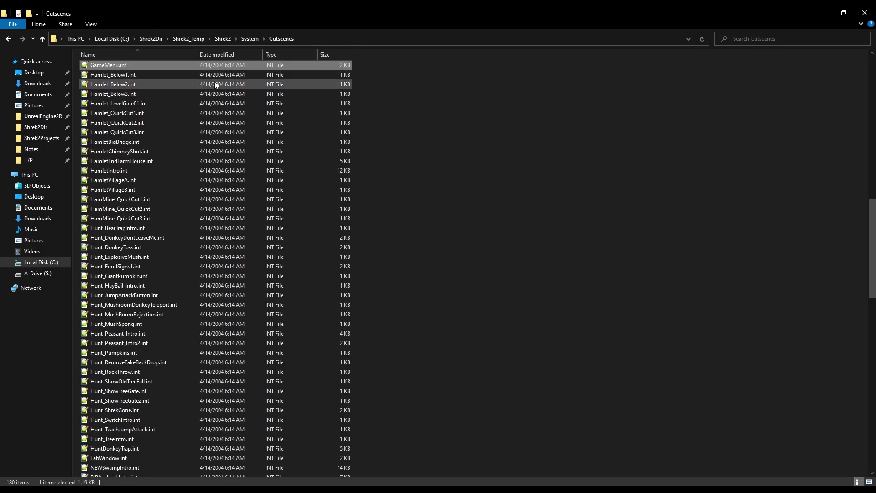
scroll(140, 93, "up", 1)
double_click(121, 96)
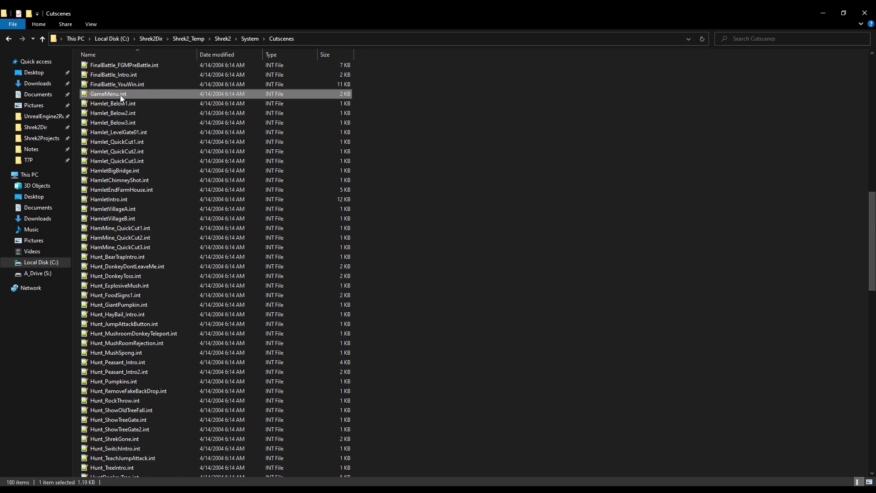
left_click(175, 136)
scroll(227, 229, "down", 2)
Copy the guide's cutscene script over all of GameMenu.int's contents and save the file
scroll(258, 245, "up", 2)
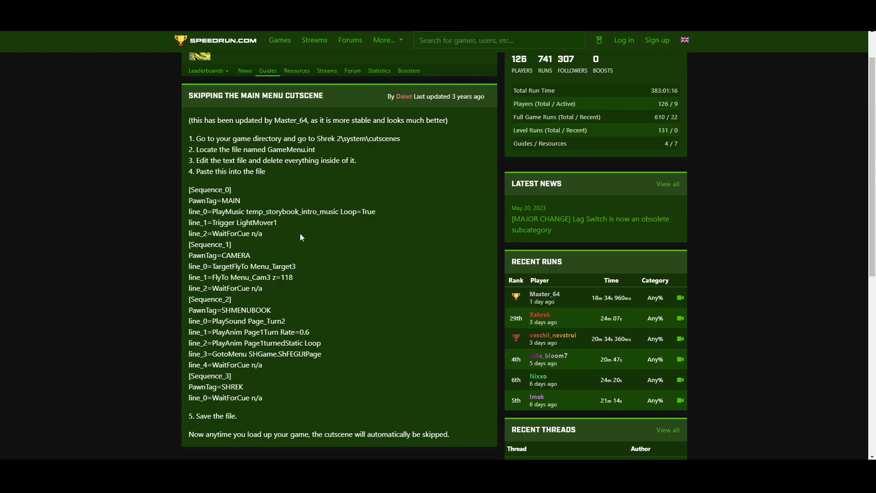
left_click_drag(275, 396, 188, 190)
key("ctrl+c")
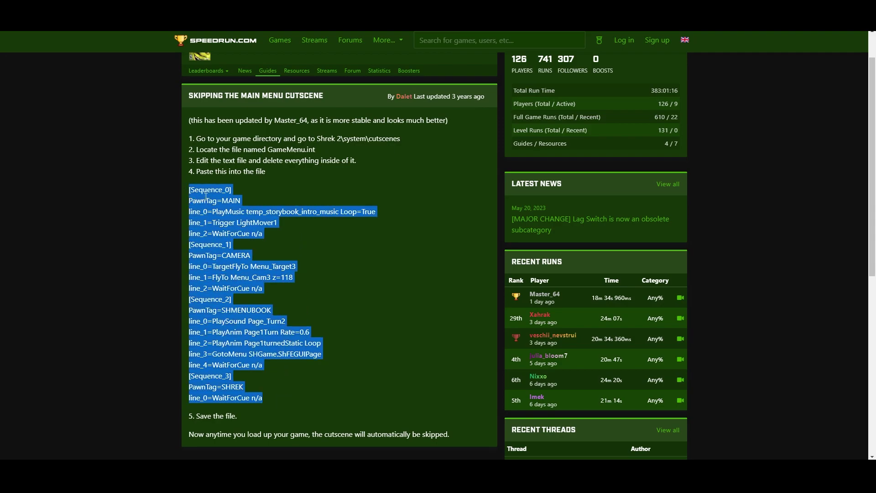
key("alt+Tab")
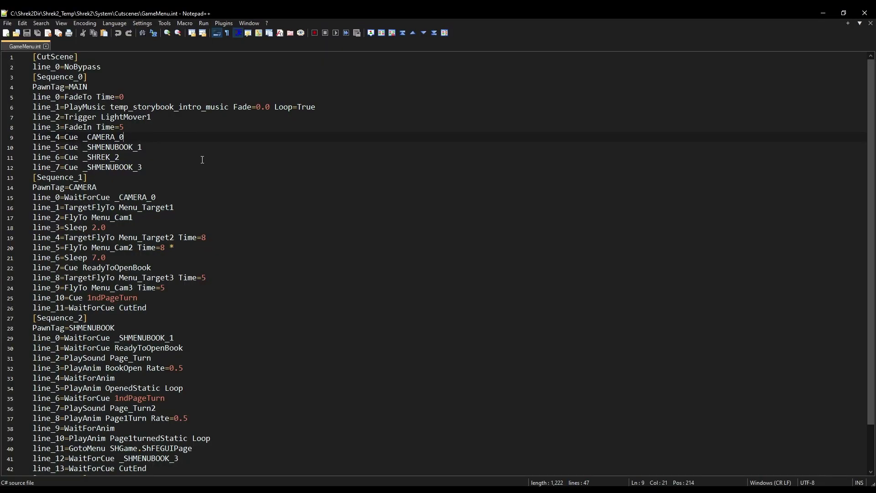
left_click(199, 174)
key("ctrl+a")
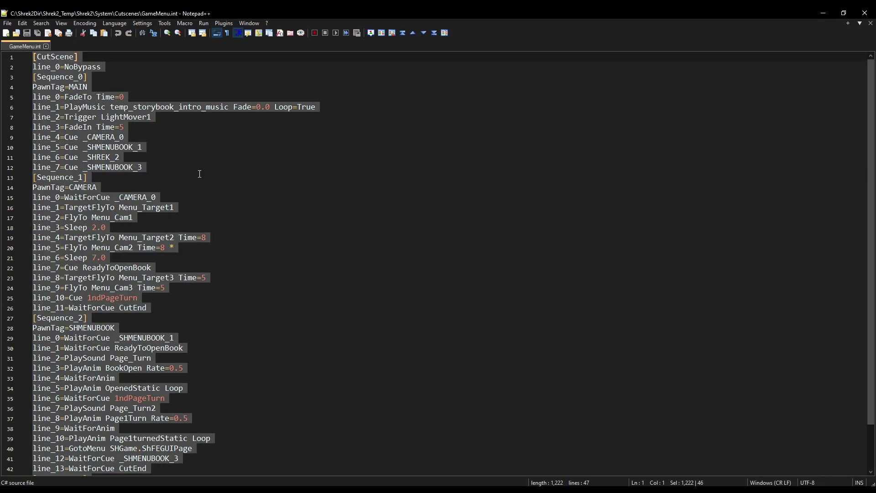
key("ctrl+v")
key("ctrl+s")
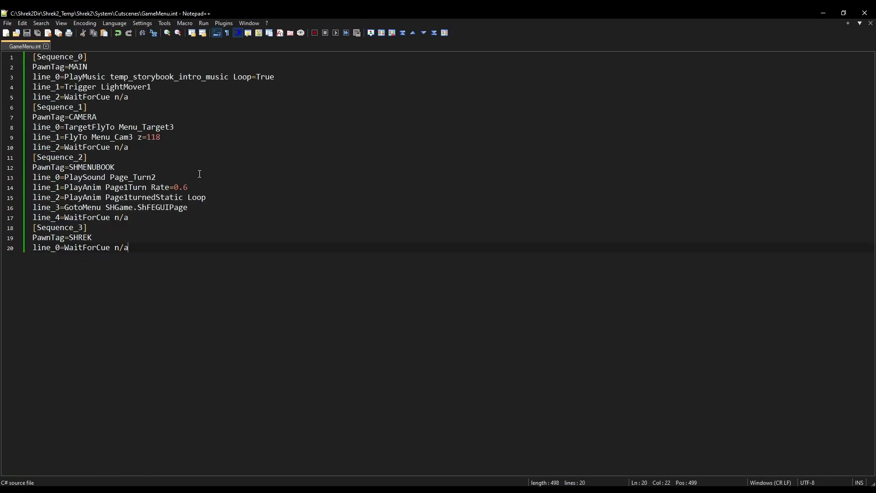
left_click_drag(263, 269, 33, 57)
left_click(183, 142)
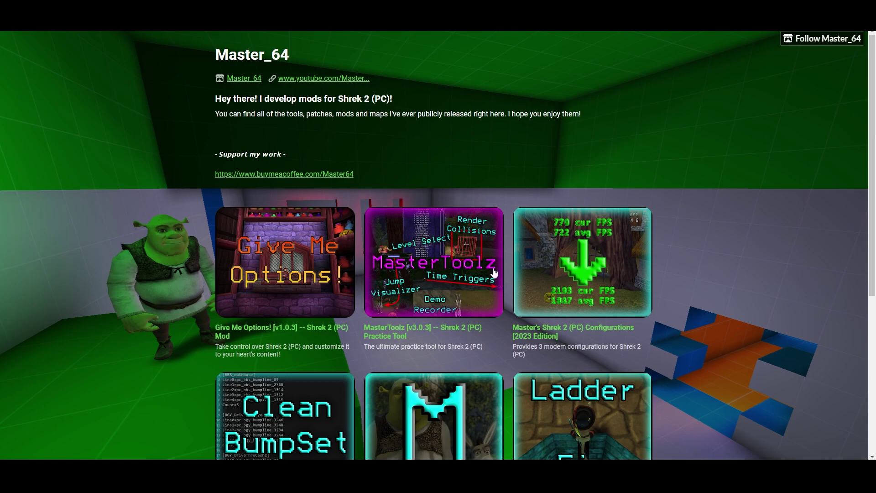
Download the Shrek 2 (PC) Configurations [2023 Edition] zip from Master_64's itch.io page
left_click(607, 280)
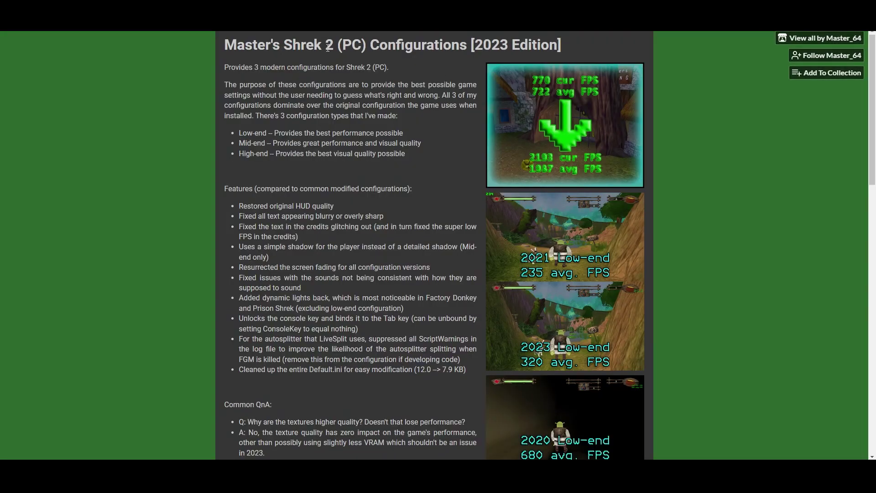
scroll(380, 167, "down", 9)
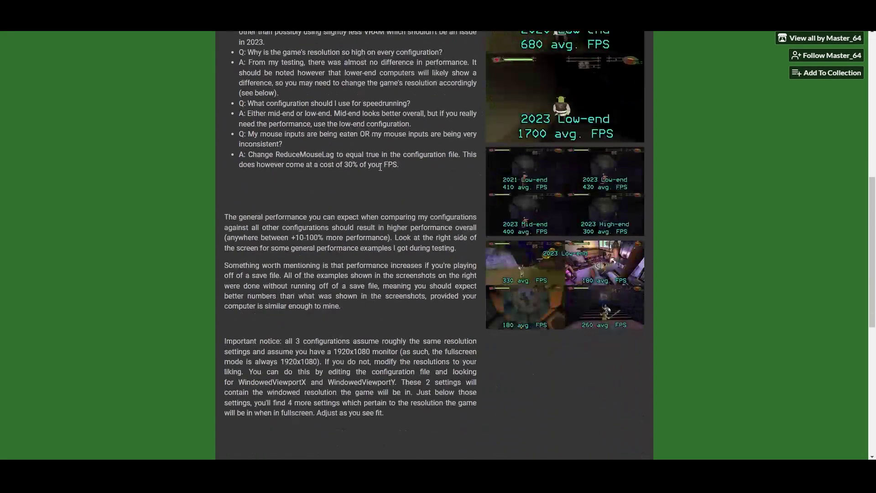
scroll(381, 167, "down", 4)
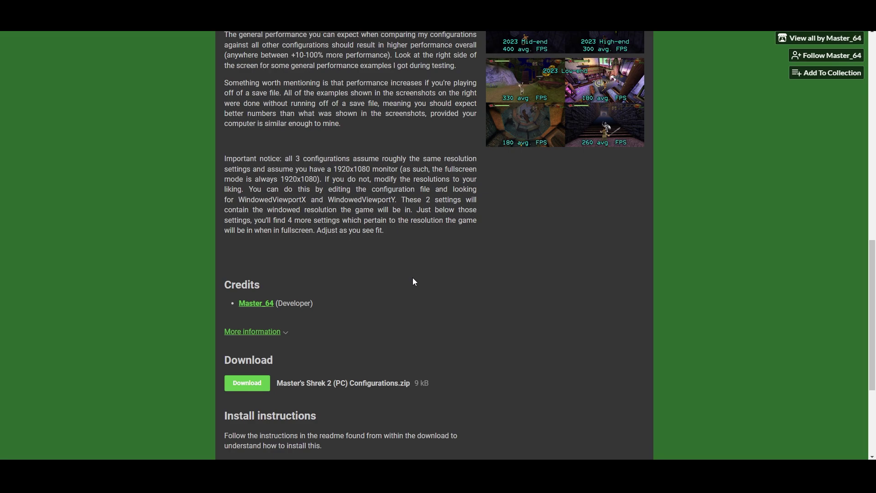
left_click(267, 383)
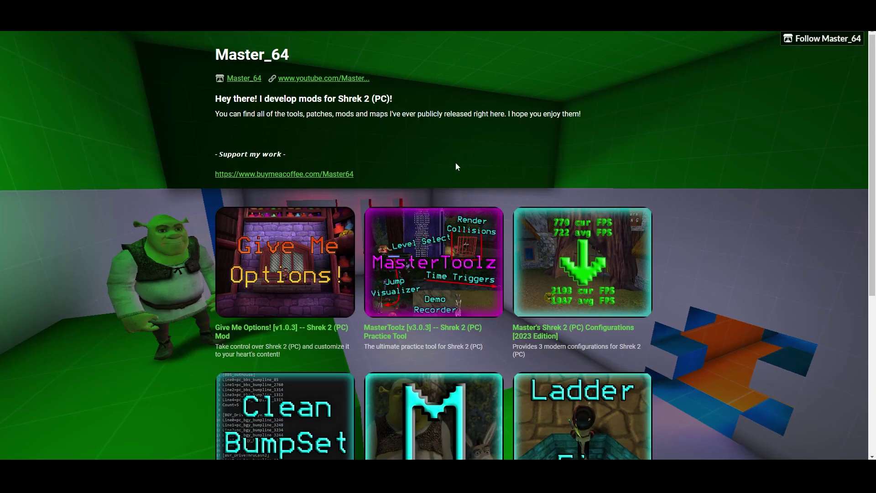
Download MasterToolz_v3.0.3.zip from the MasterToolz itch.io page
left_click(434, 247)
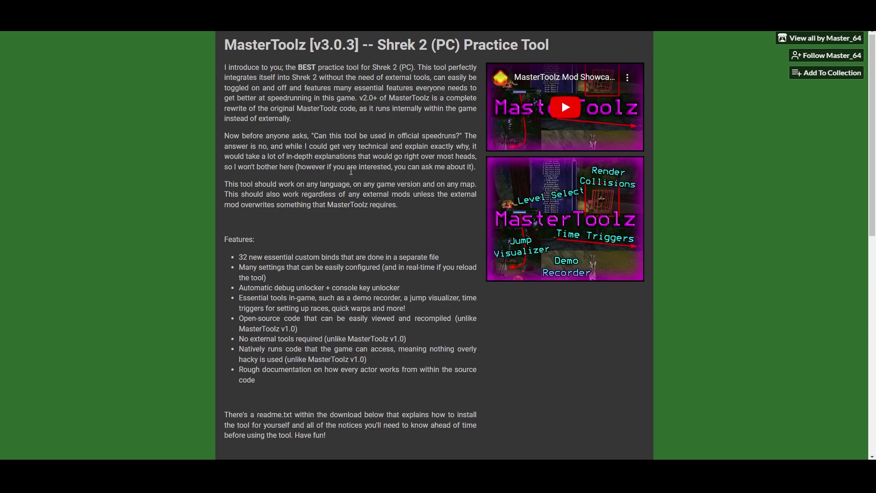
scroll(351, 171, "down", 7)
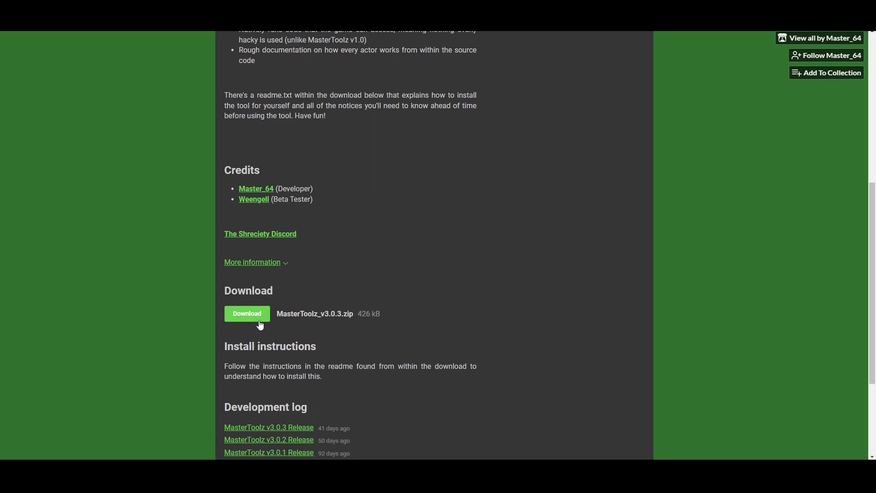
left_click(247, 314)
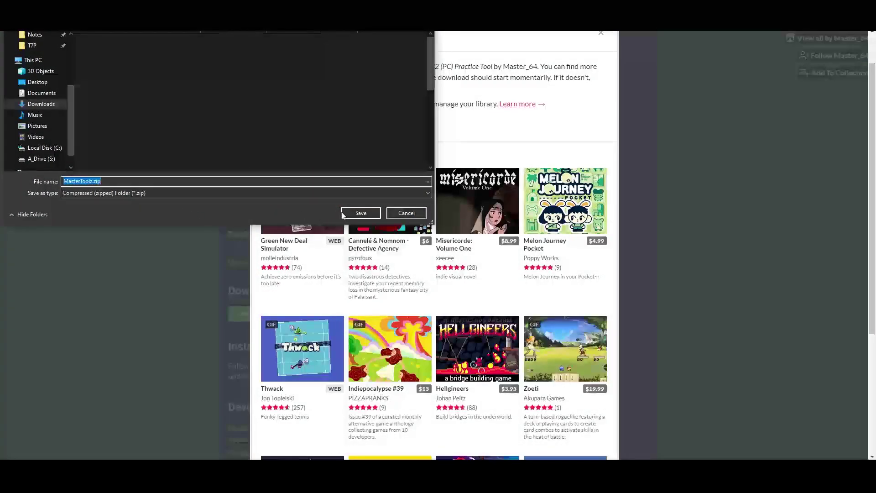
left_click(360, 212)
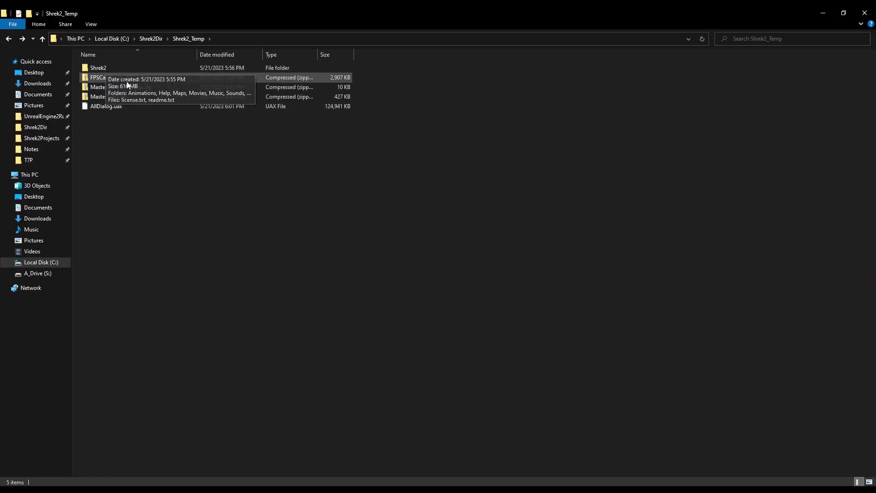
Save MasterToolz.zip into the Shrek2_Temp folder
left_click(106, 68)
left_click(106, 67)
left_click(106, 68)
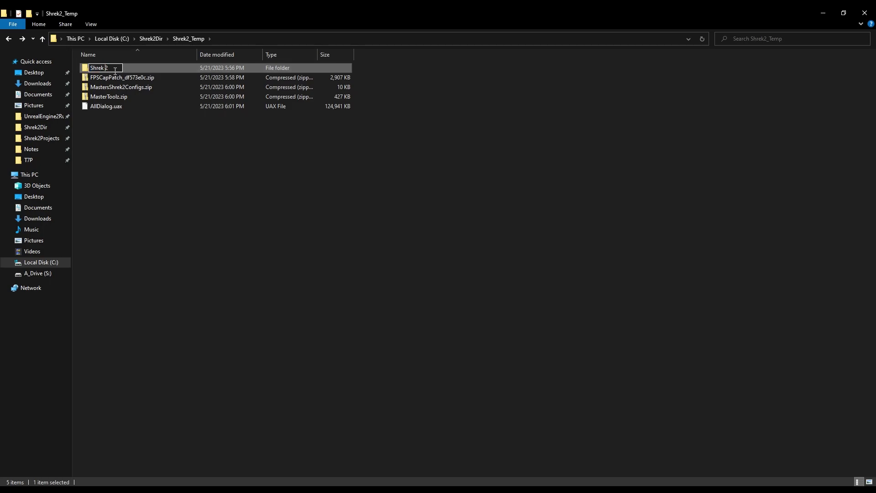
left_click(164, 160)
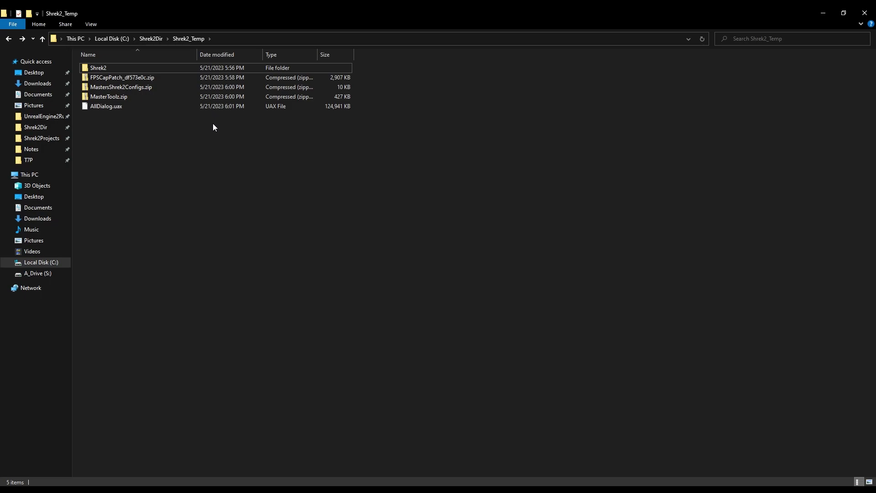
Extract all of FPSCapPatch_df573e0c.zip into a new folder
right_click(218, 78)
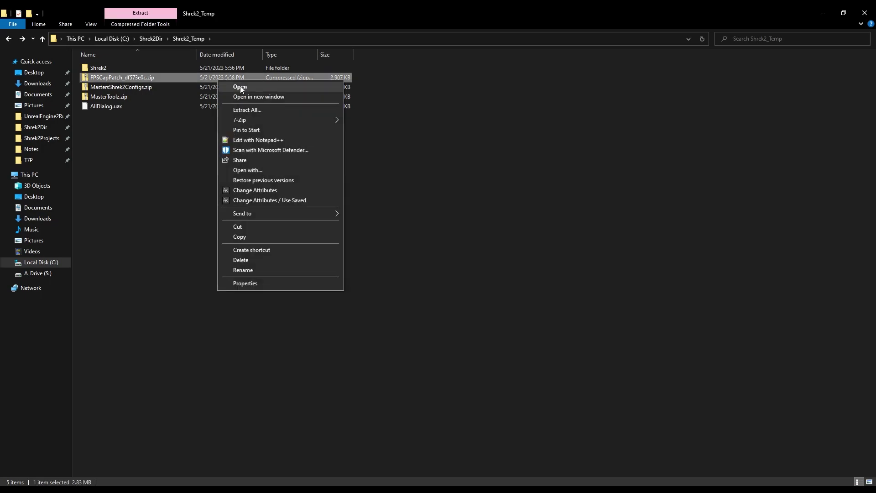
left_click(279, 111)
left_click(520, 340)
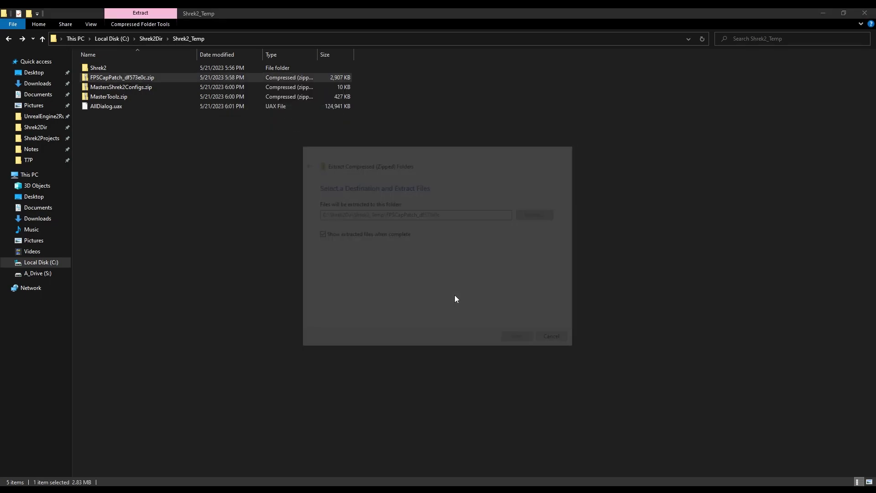
Copy Engine.dll from the extracted FPSCapPatch's 60 FPS folder
double_click(333, 159)
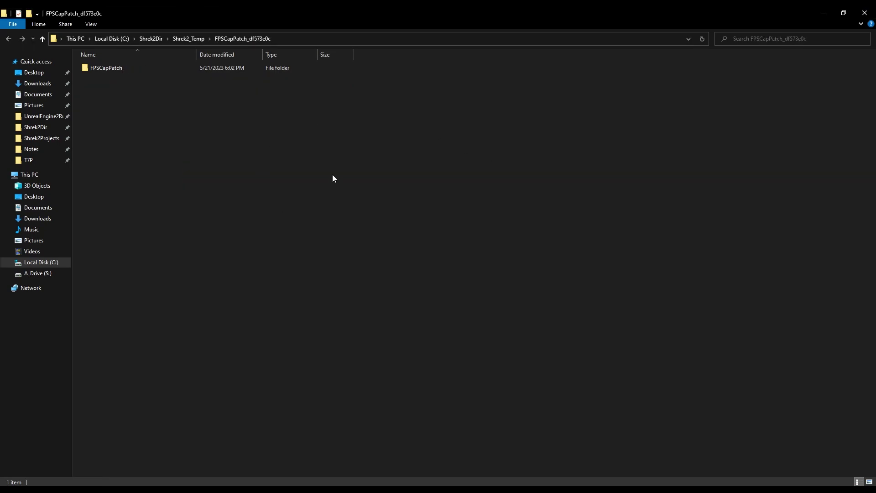
double_click(226, 68)
left_click(144, 68)
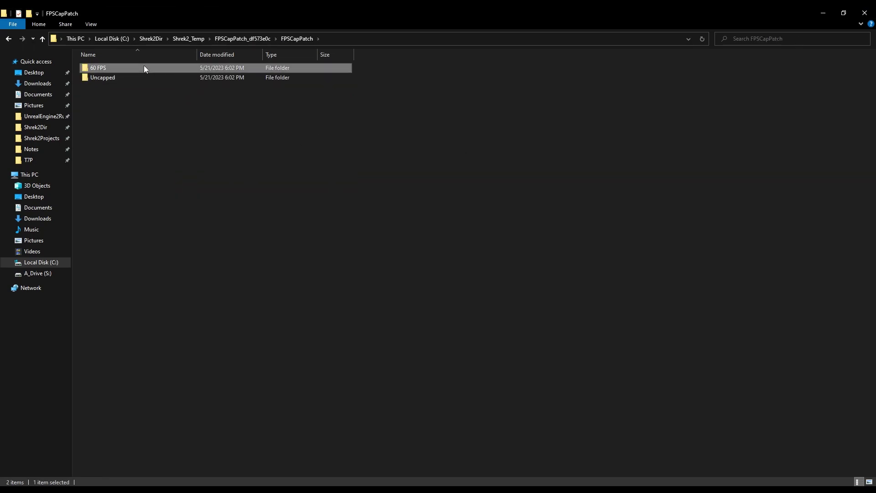
double_click(144, 68)
left_click(165, 68)
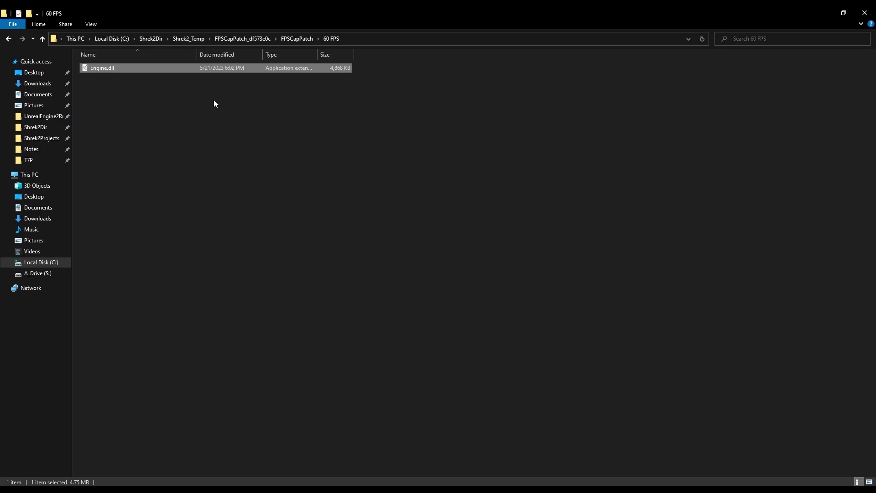
key("alt+F4")
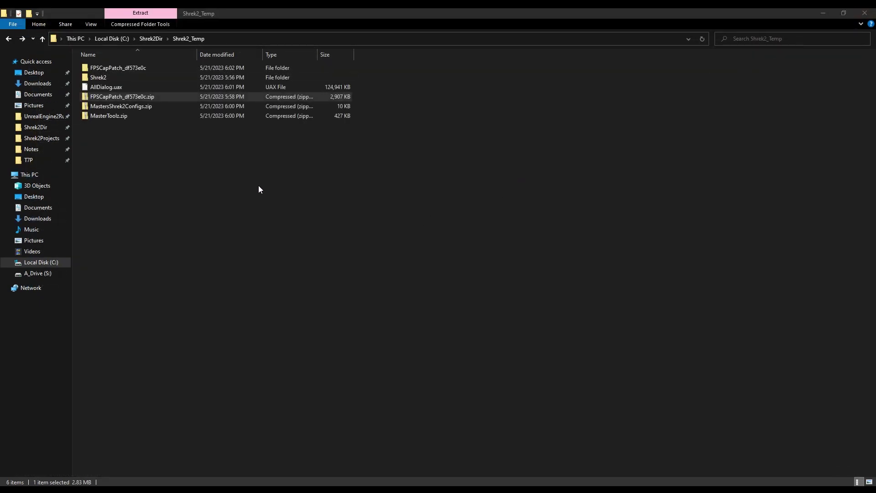
Paste Engine.dll into Shrek2\System, replacing the existing file, then return to Shrek2_Temp
double_click(128, 78)
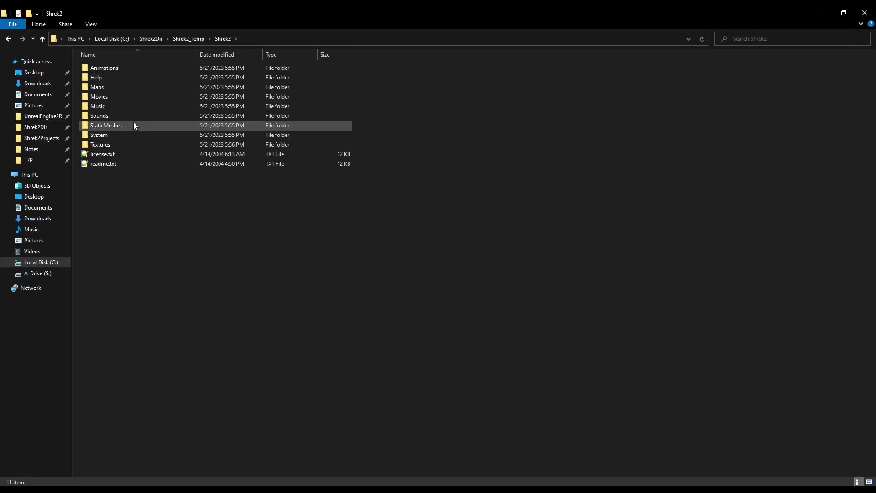
double_click(125, 135)
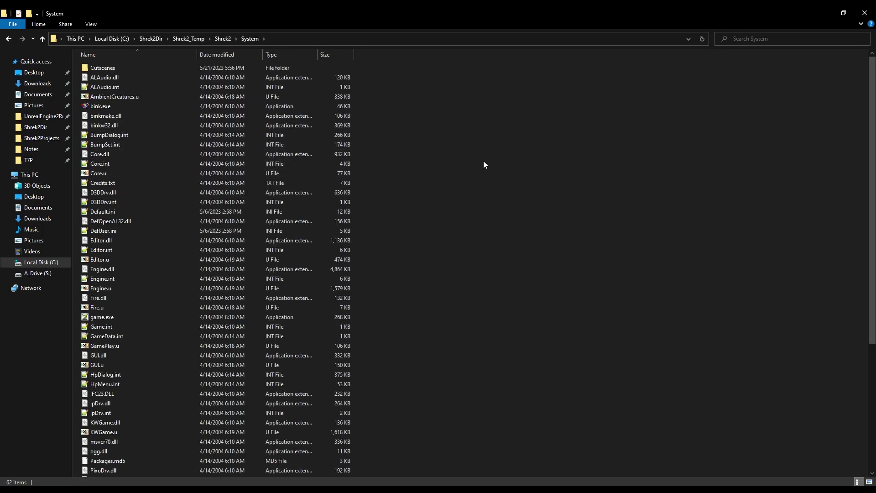
key("ctrl+v")
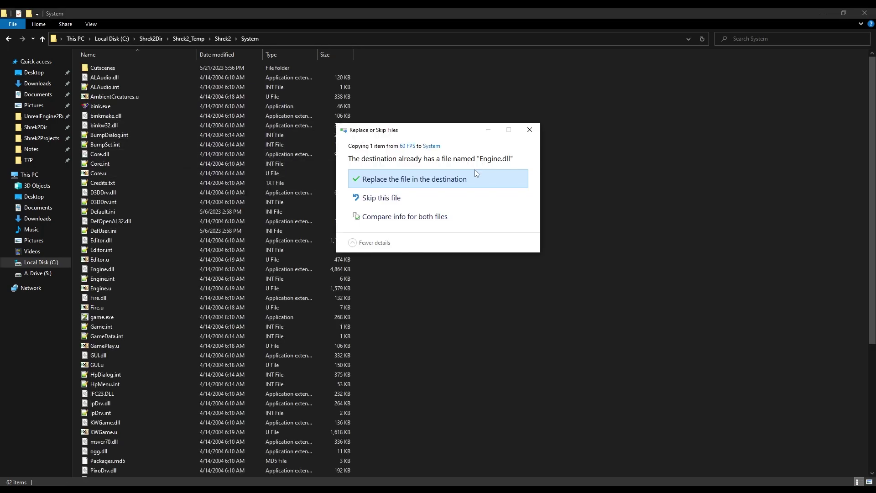
left_click(452, 181)
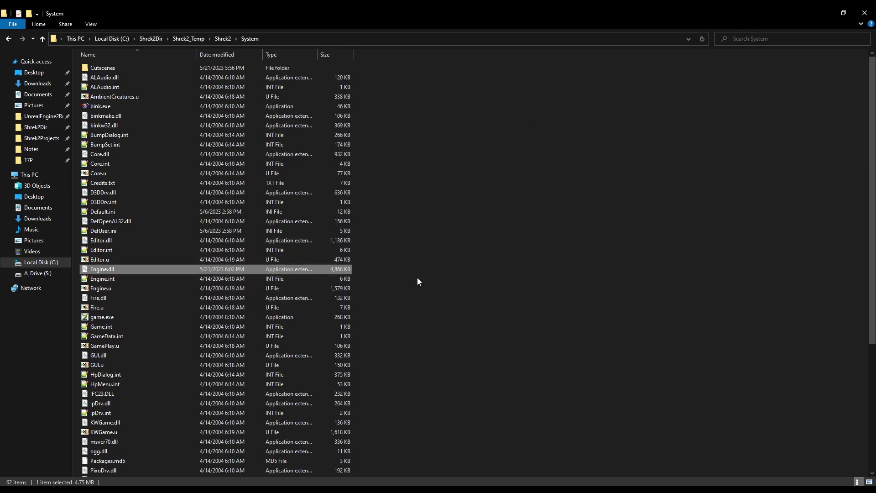
key("BackSpace")
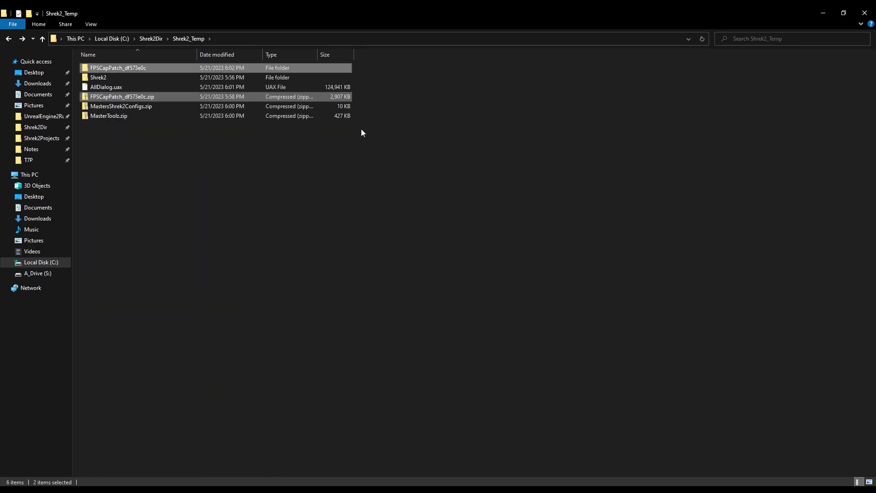
Move AllDialog.uax into Shrek2\Sounds, replacing the original, then go back to Shrek2_Temp
left_click(361, 132)
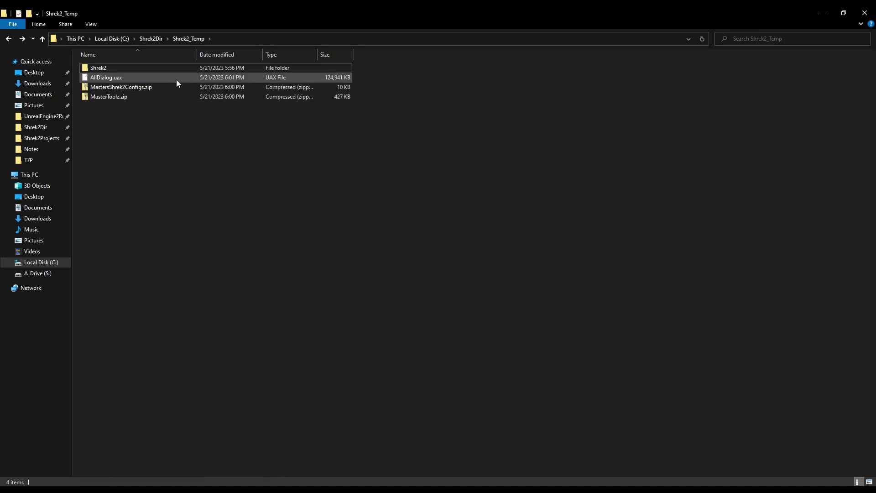
double_click(116, 69)
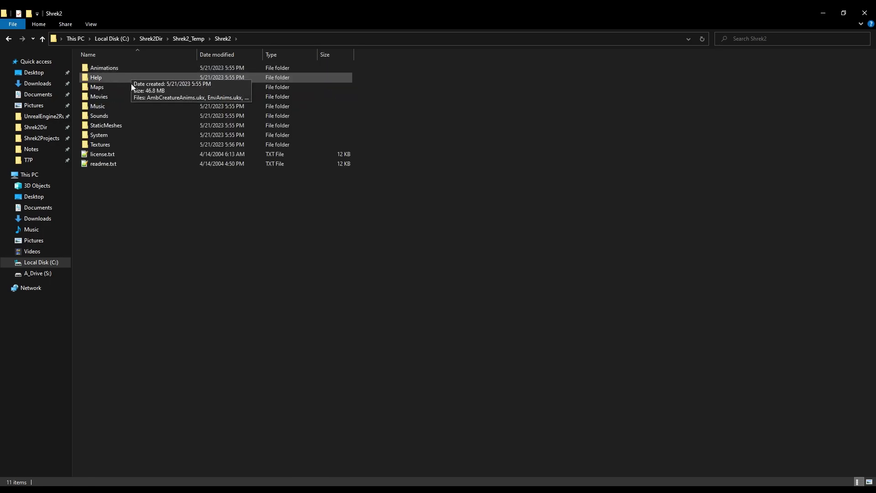
double_click(123, 119)
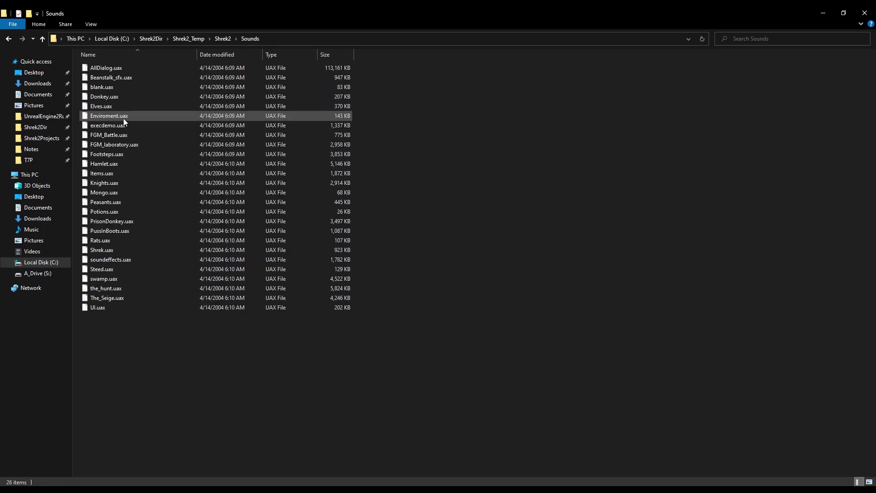
key("ctrl+v")
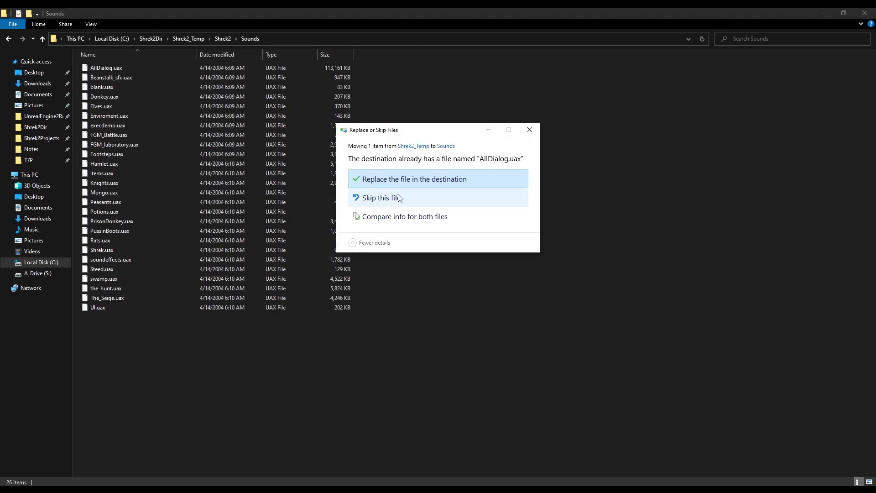
left_click(426, 179)
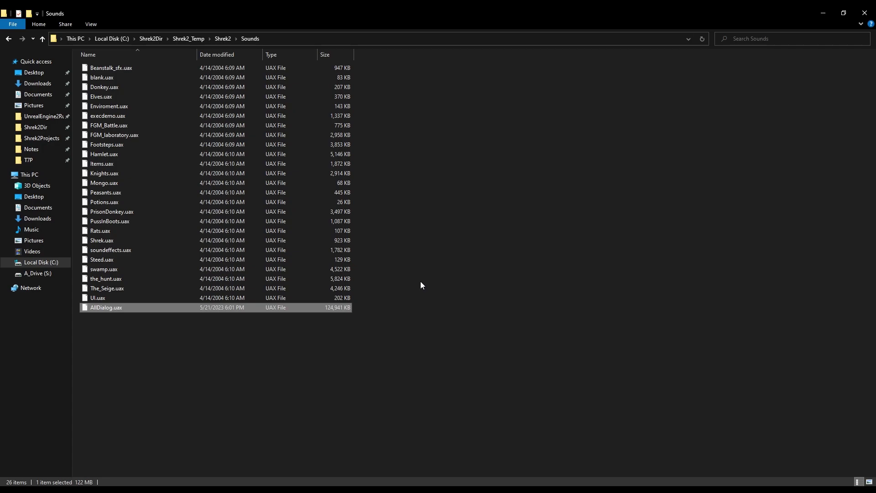
key("alt+Up")
key("alt+Up")
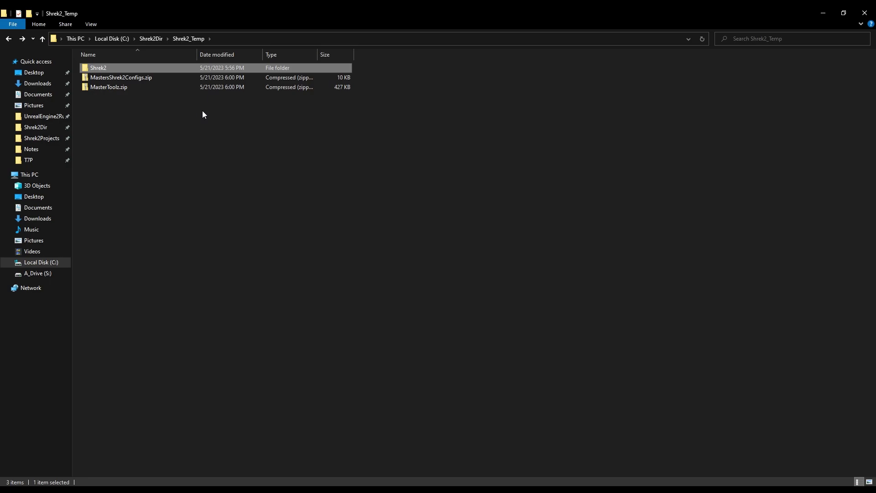
Extract the MastersShrek2Configs.zip archive
key("Down")
key("Menu")
key("t")
left_click(524, 341)
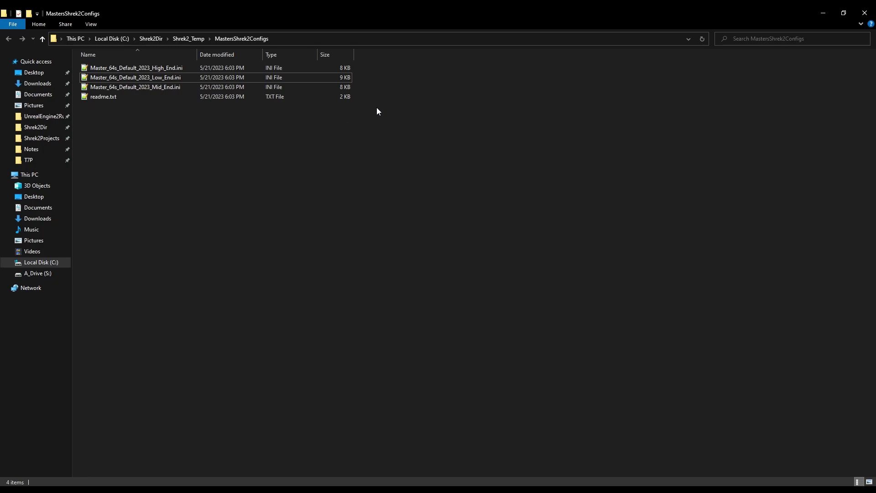
Pick the Mid End config file and move into the Shrek2\System folder
left_click(185, 88)
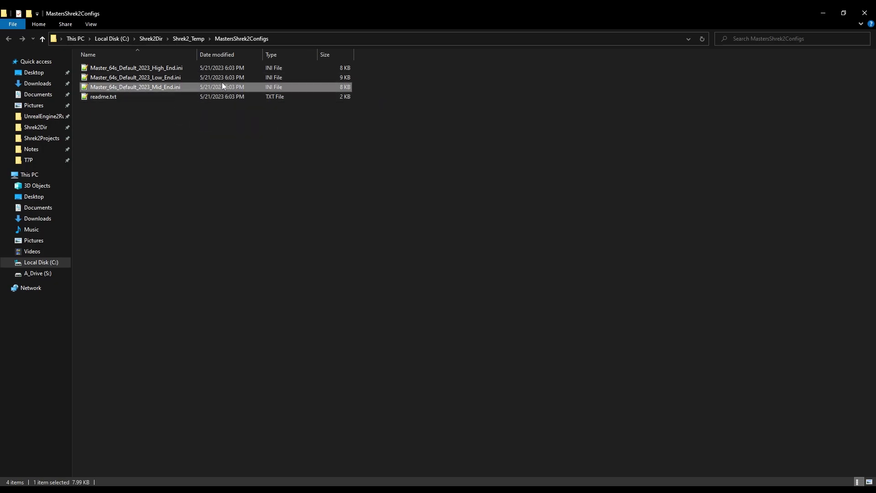
left_click(213, 75)
left_click(211, 72)
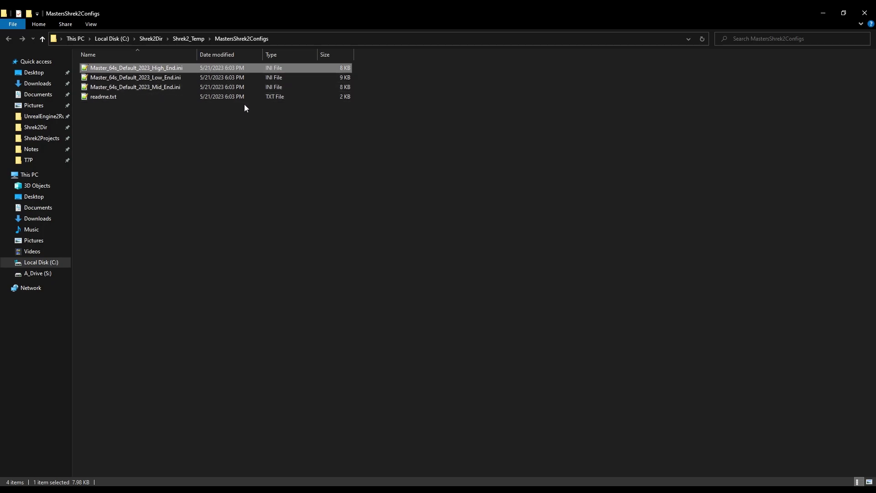
key("Down")
key("Down")
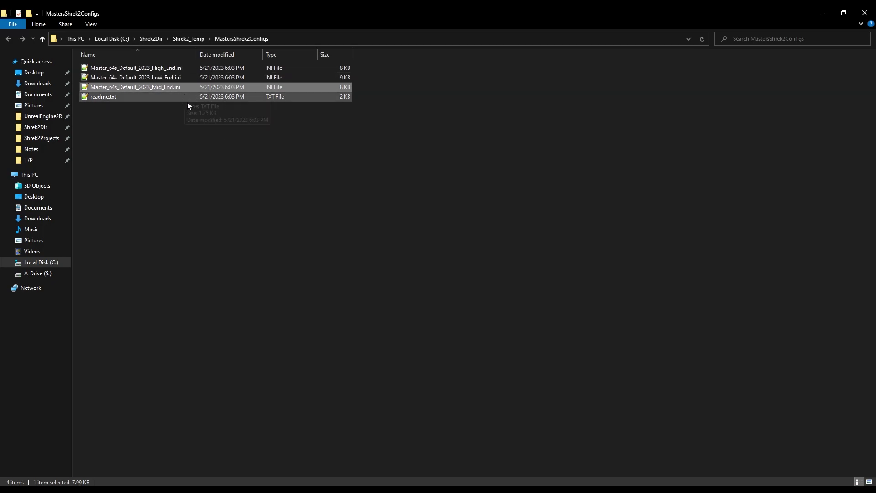
key("alt+Up")
left_click(288, 140)
double_click(131, 78)
double_click(130, 135)
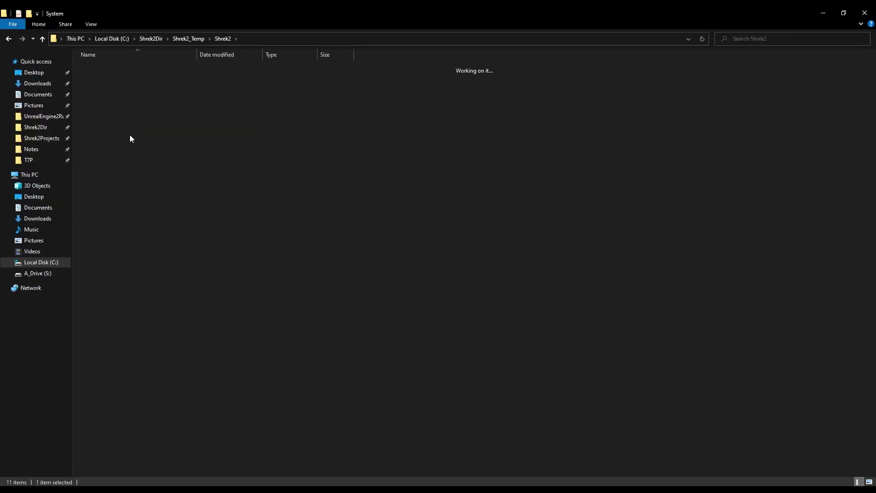
Paste the Mid_End config into System, delete the old Default.ini, and rename the copy Default.ini
key("ctrl+v")
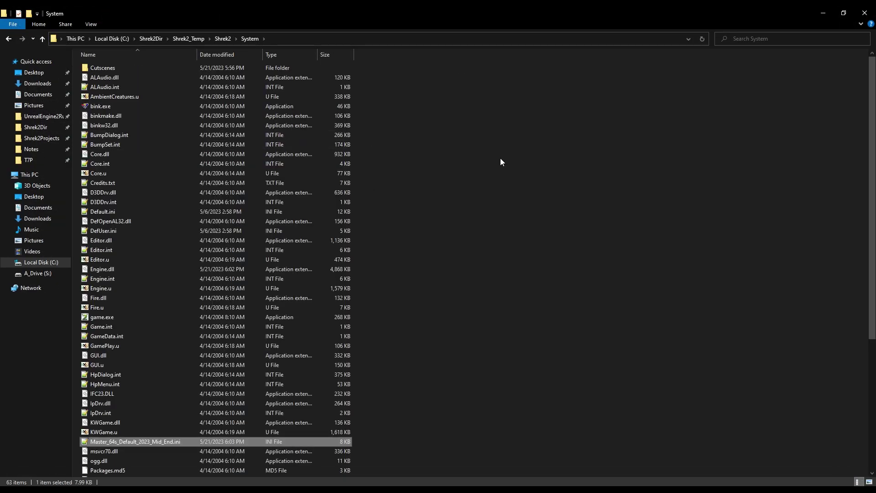
left_click(121, 212)
key("Delete")
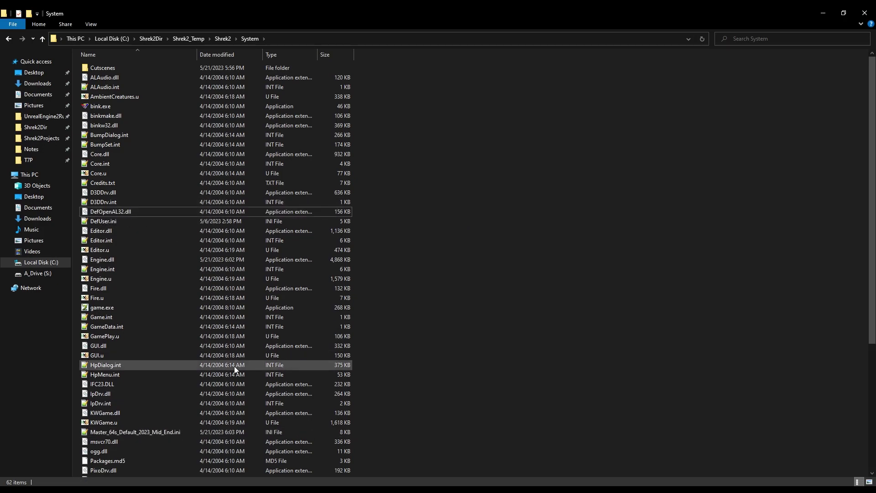
left_click(137, 432)
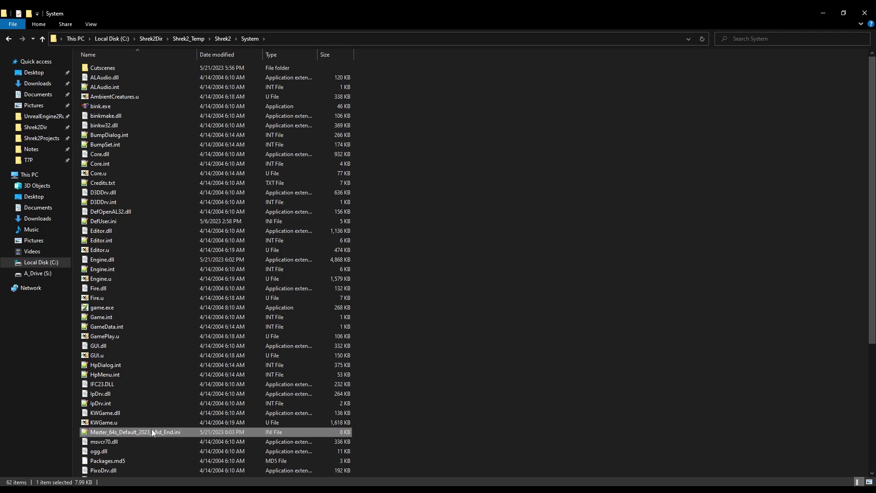
key("F2")
type("Default")
key("Return")
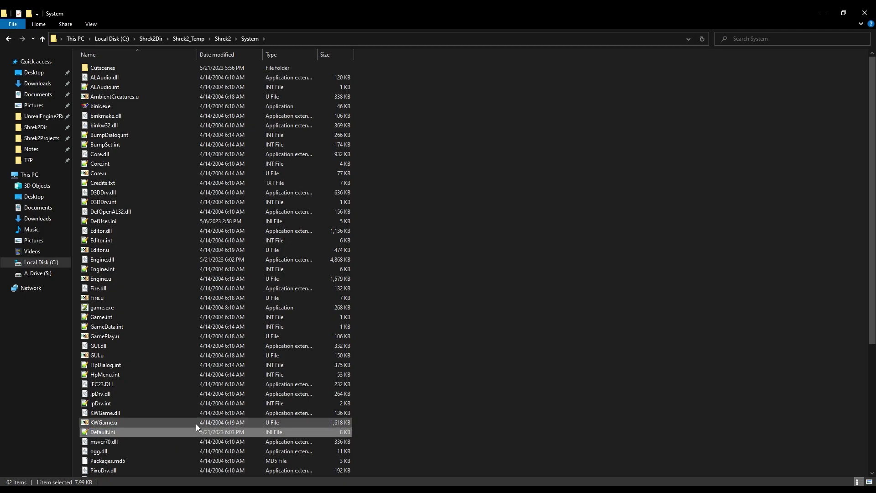
double_click(343, 210)
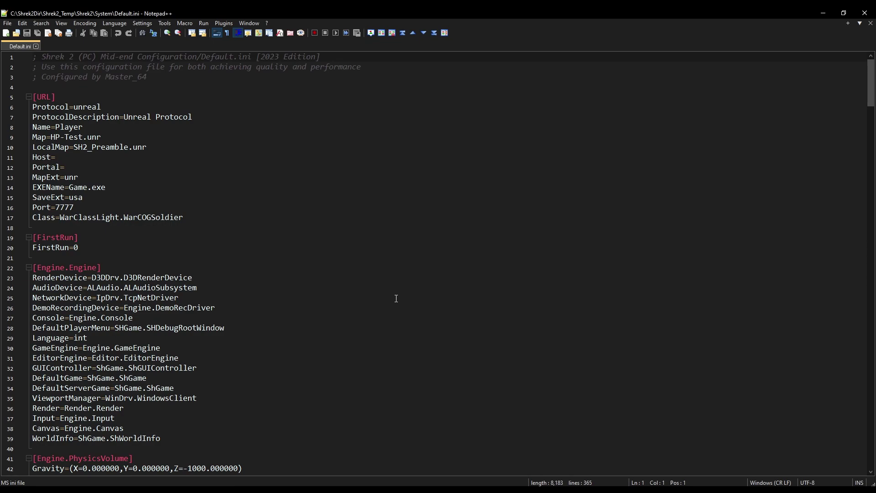
Change ReduceMouseLag under [D3DDrv.D3DRenderDevice] from False to True and save Default.ini
scroll(396, 298, "down", 16)
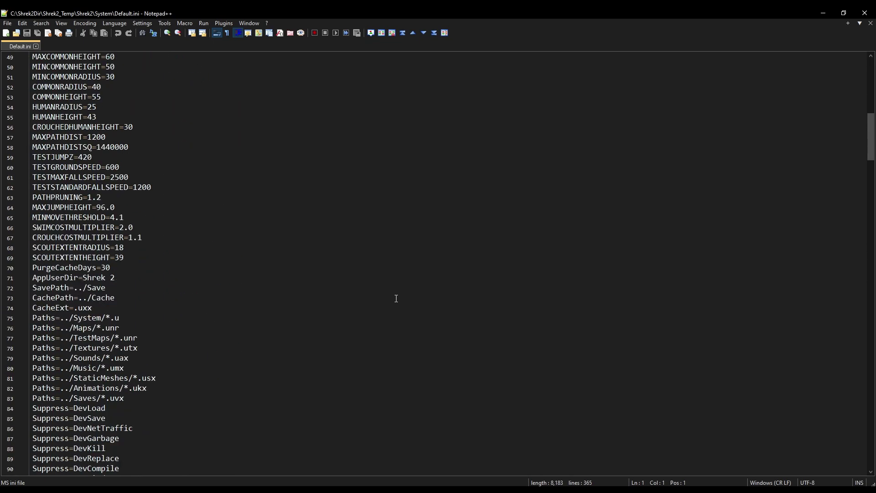
scroll(396, 299, "down", 12)
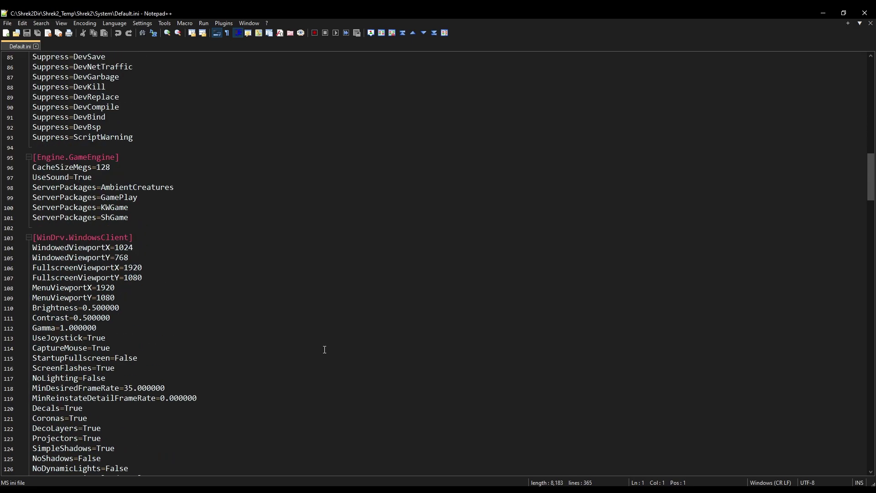
scroll(295, 368, "down", 20)
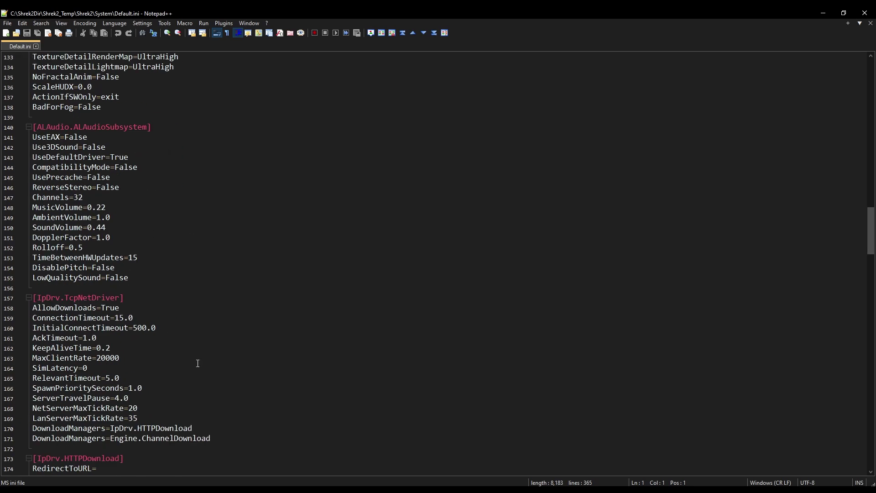
left_click_drag(148, 144, 26, 146)
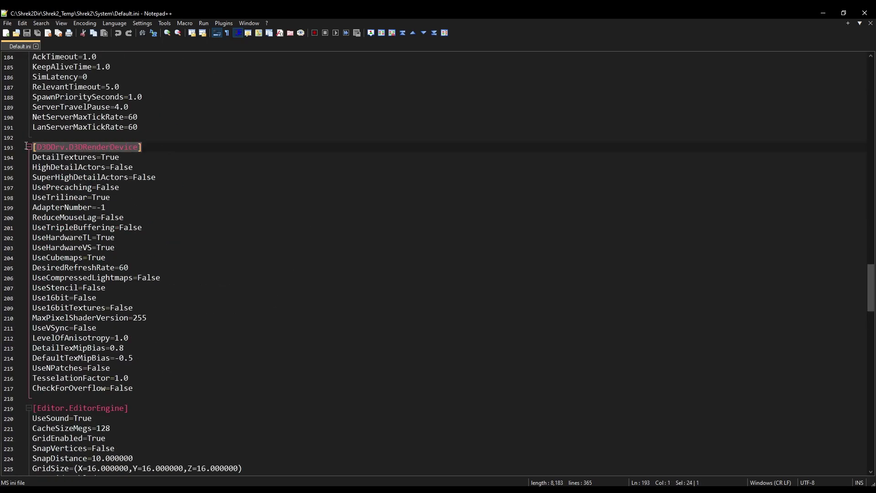
double_click(72, 218)
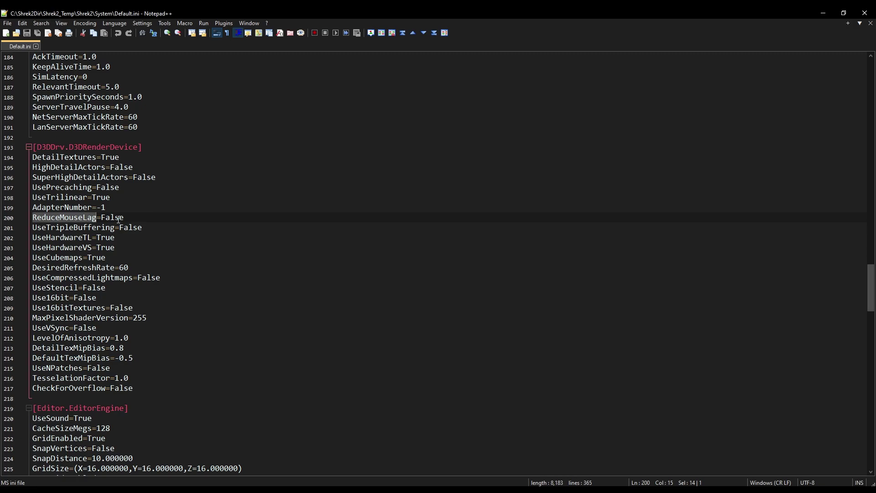
double_click(119, 219)
type("True")
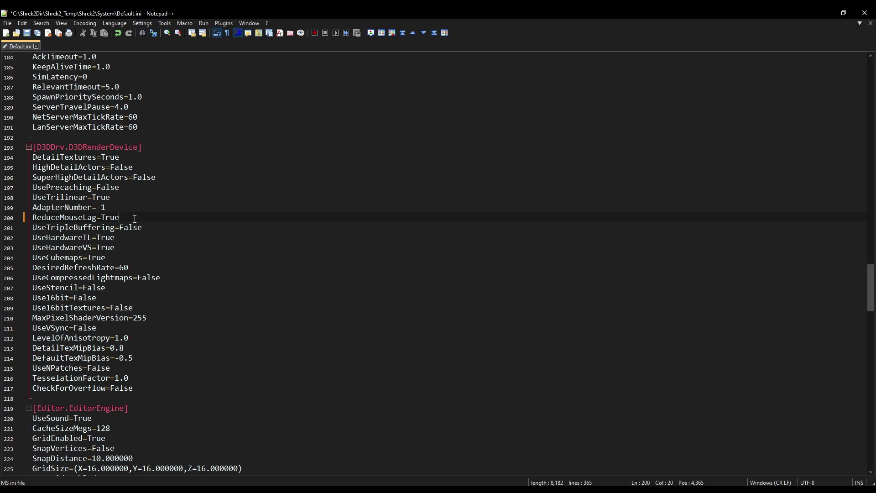
key("ctrl+s")
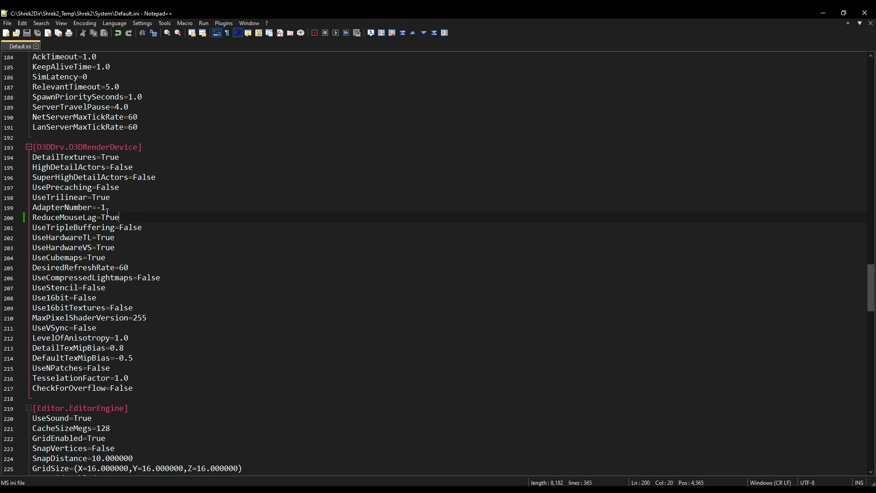
Close Notepad++ and open DefUser.ini from Shrek2\System in the editor
left_click(865, 13)
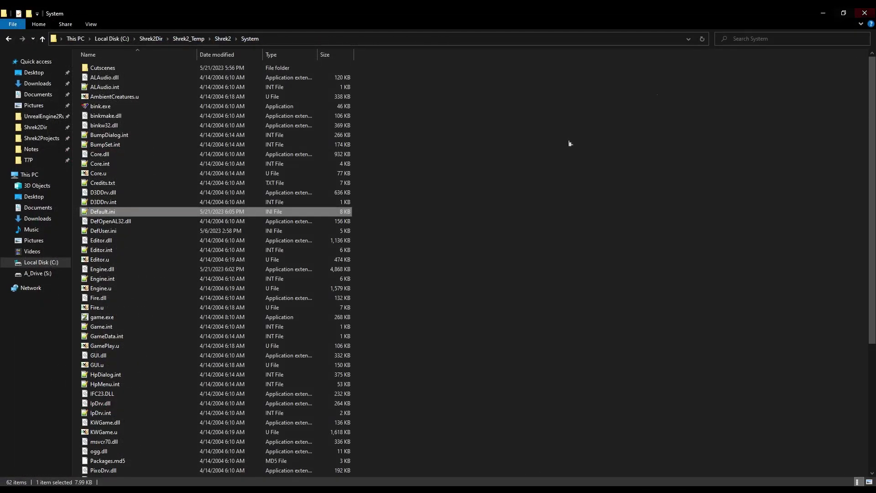
key("alt+Up")
key("alt+Up")
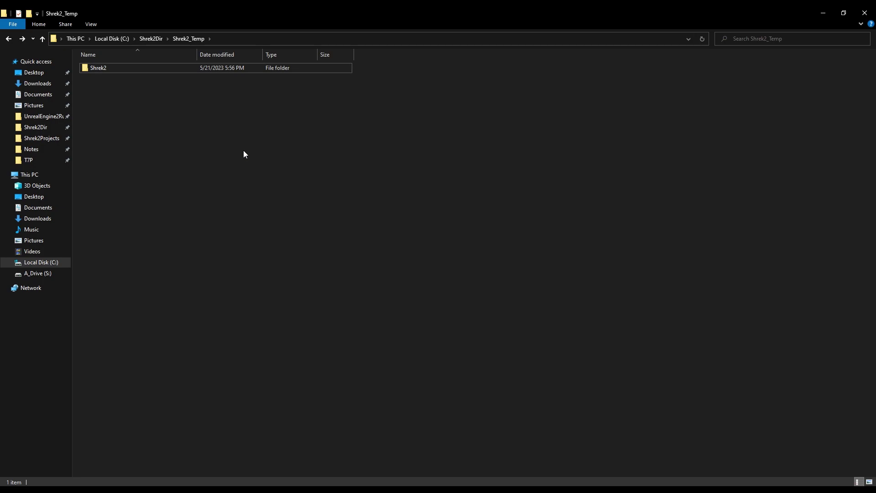
key("alt+Left")
key("alt+Left")
double_click(305, 317)
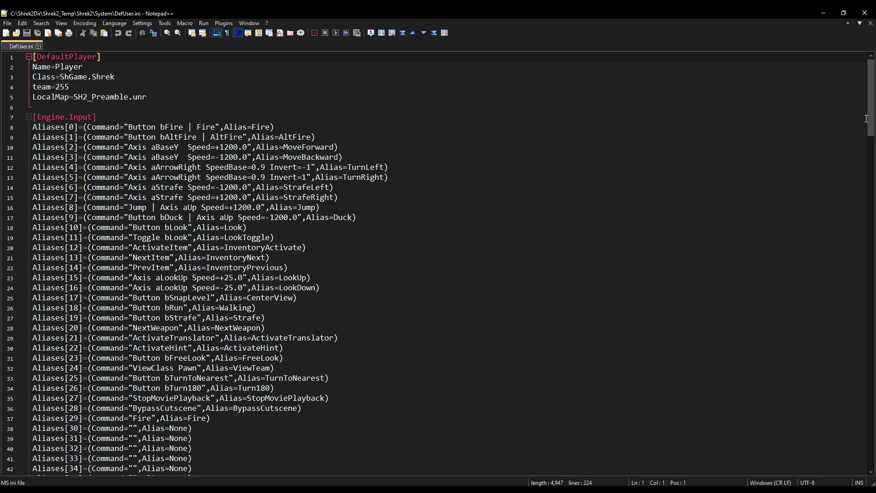
scroll(861, 149, "down", 10)
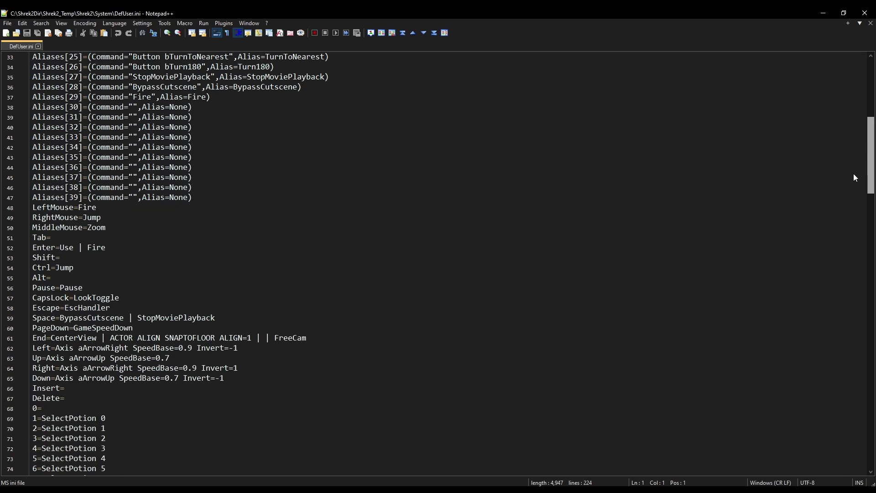
scroll(854, 192, "down", 7)
left_click_drag(852, 209, 848, 450)
left_click_drag(130, 459, 32, 438)
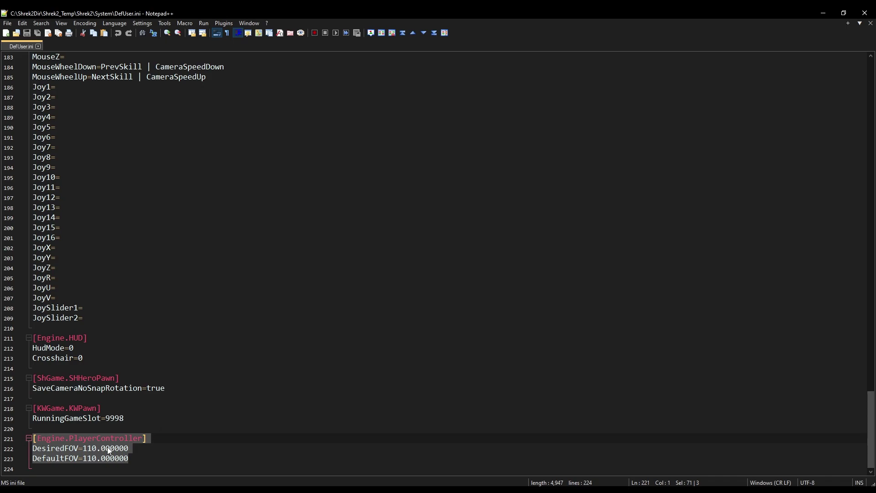
left_click(93, 448)
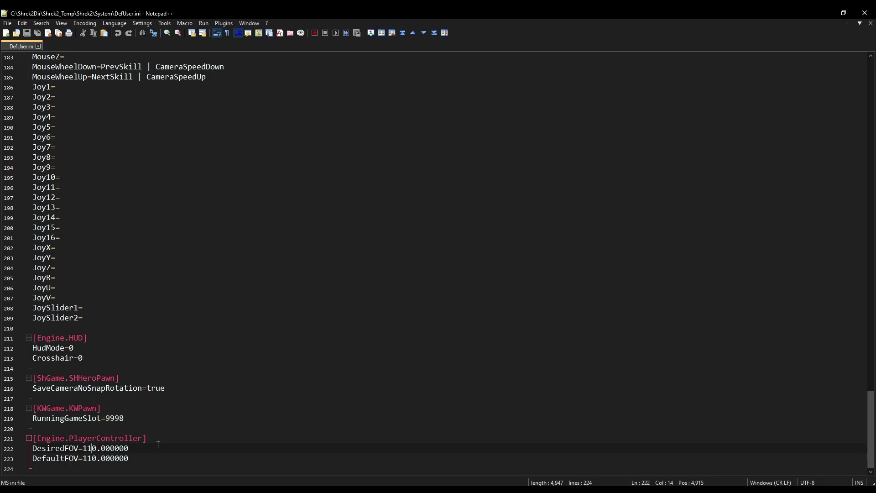
left_click_drag(142, 460, 28, 439)
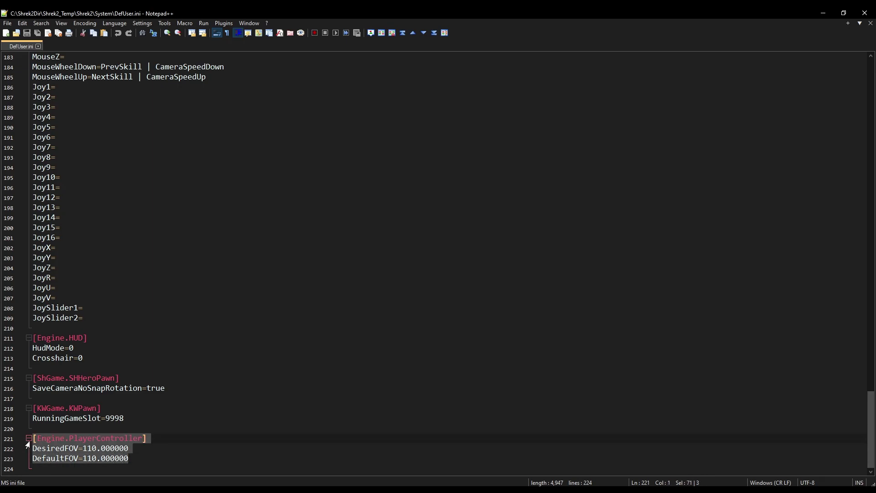
left_click(194, 452)
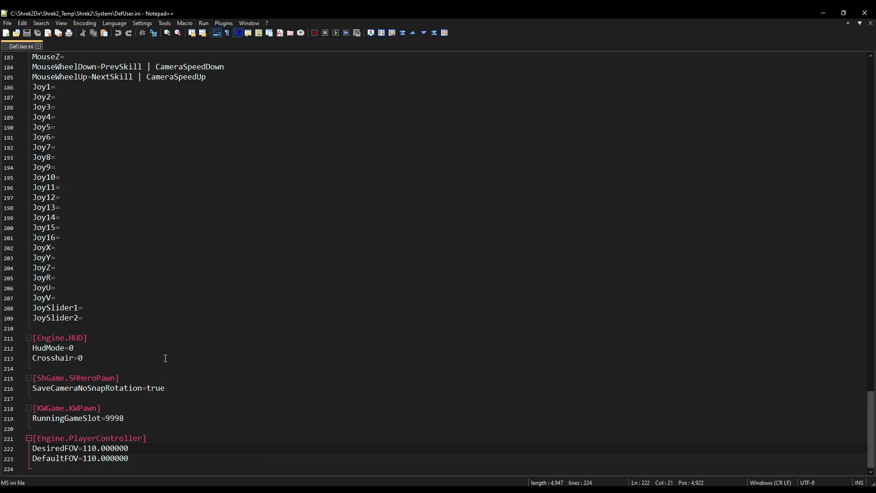
scroll(210, 376, "up", 20)
Replace MouseWheelDown's commands with Jump
scroll(209, 338, "up", 5)
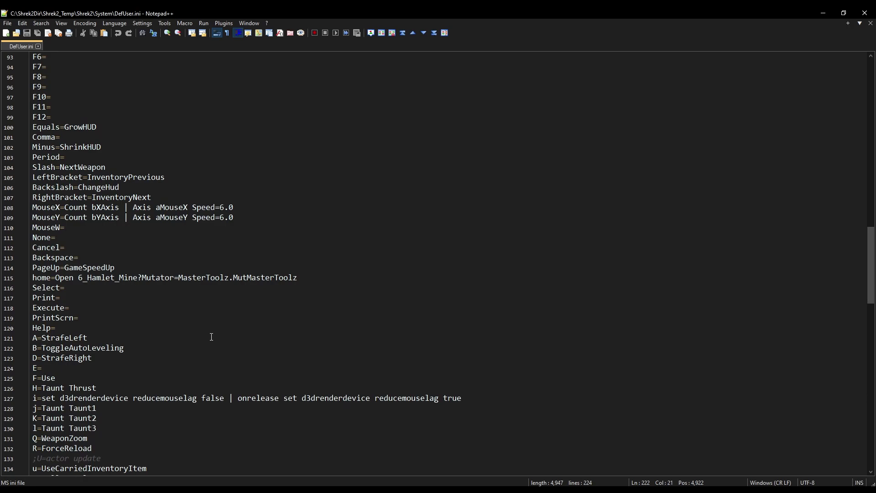
scroll(211, 336, "down", 20)
left_click(225, 268)
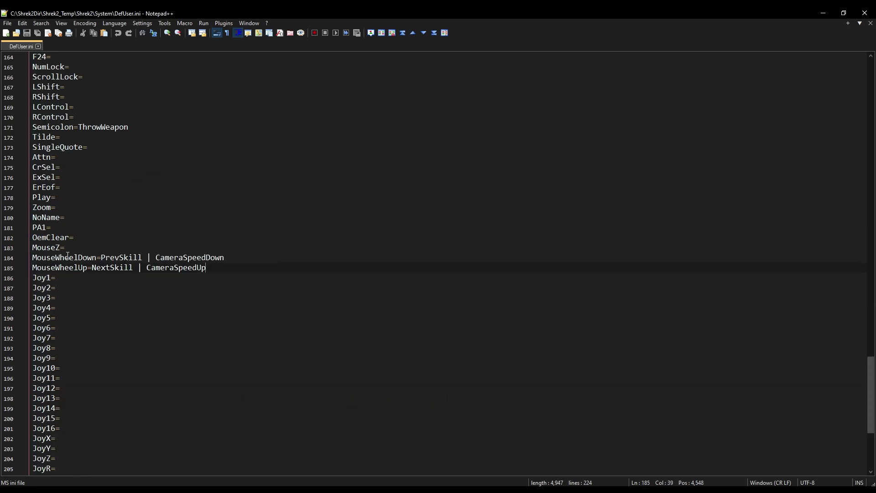
left_click_drag(102, 257, 28, 259)
left_click_drag(225, 257, 104, 259)
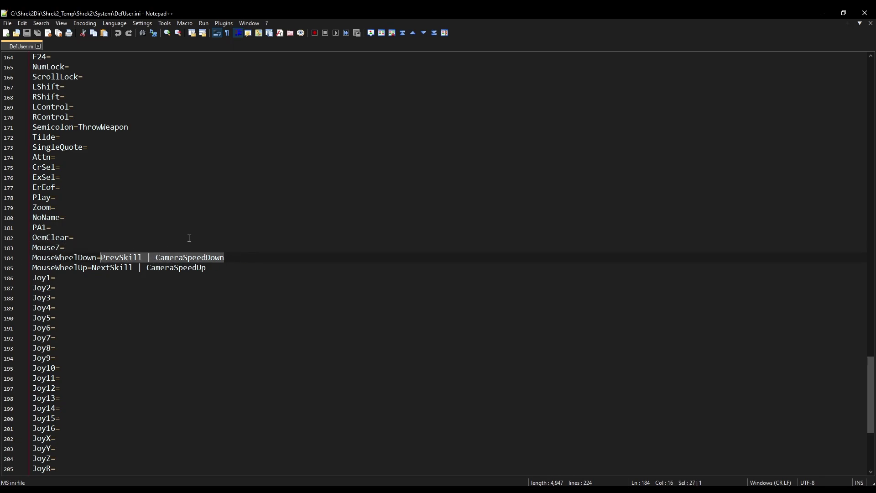
type("Jump")
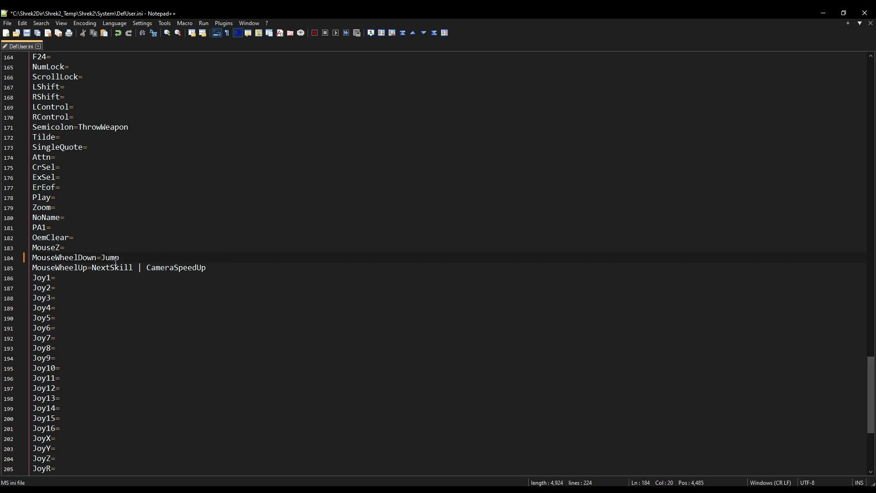
Bind MouseWheelUp to BypassCutscene and save DefUser.ini
left_click_drag(229, 268, 92, 269)
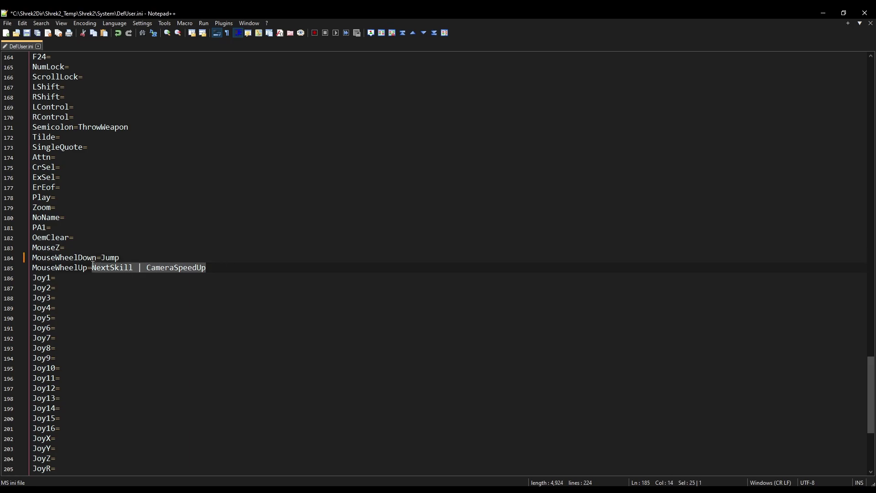
type("JumpassCutscene")
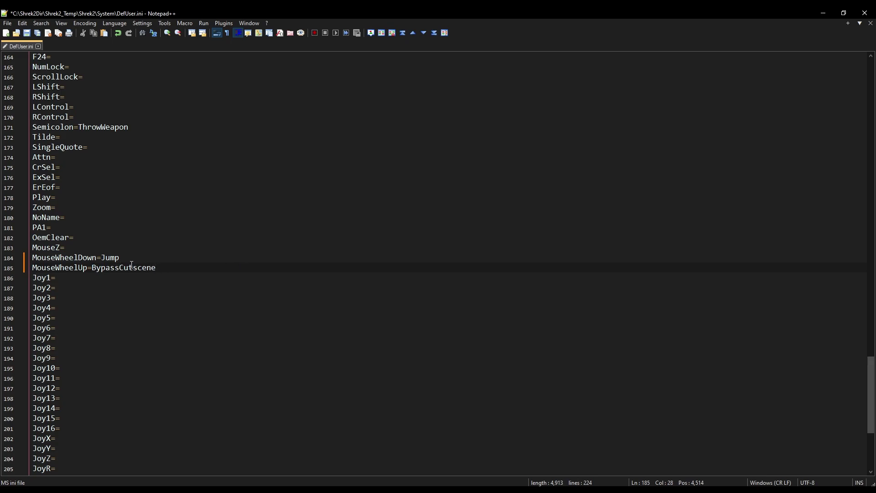
key("ctrl+s")
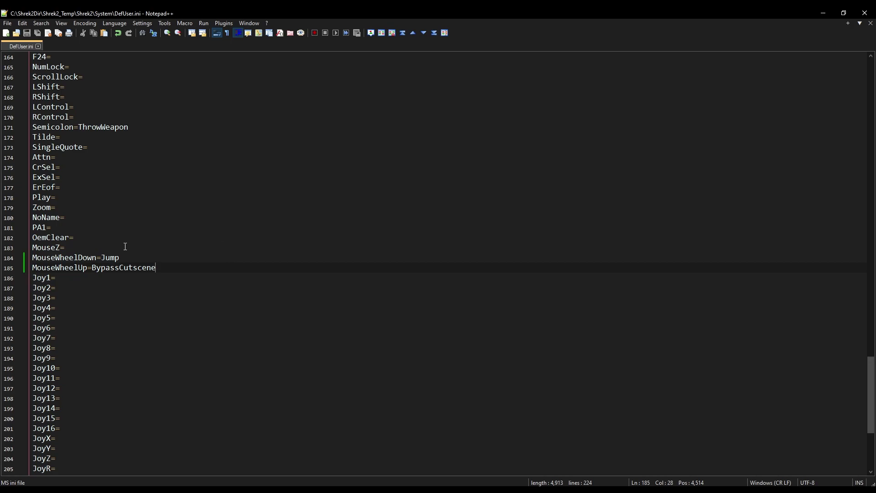
left_click(114, 260)
Remove StopMoviePlayback so Space is bound only to BypassCutscene
scroll(152, 285, "up", 20)
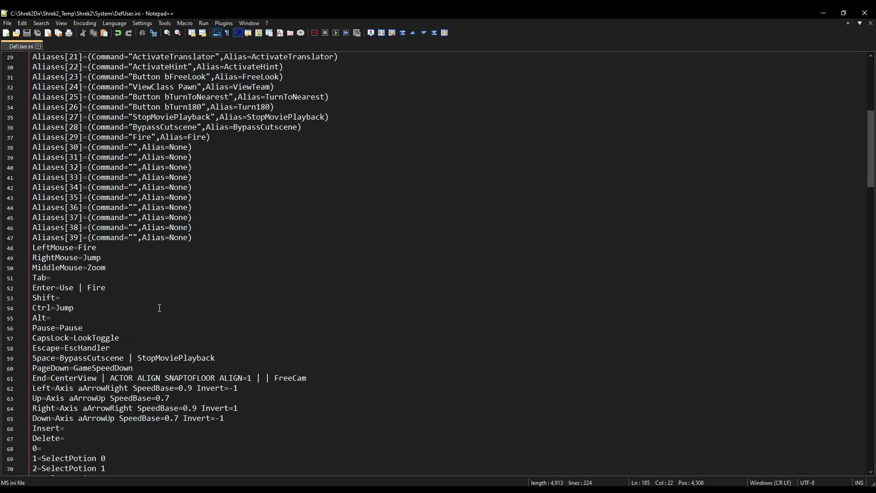
scroll(61, 324, "down", 1)
left_click_drag(33, 328, 60, 328)
left_click_drag(215, 327, 60, 328)
double_click(145, 329)
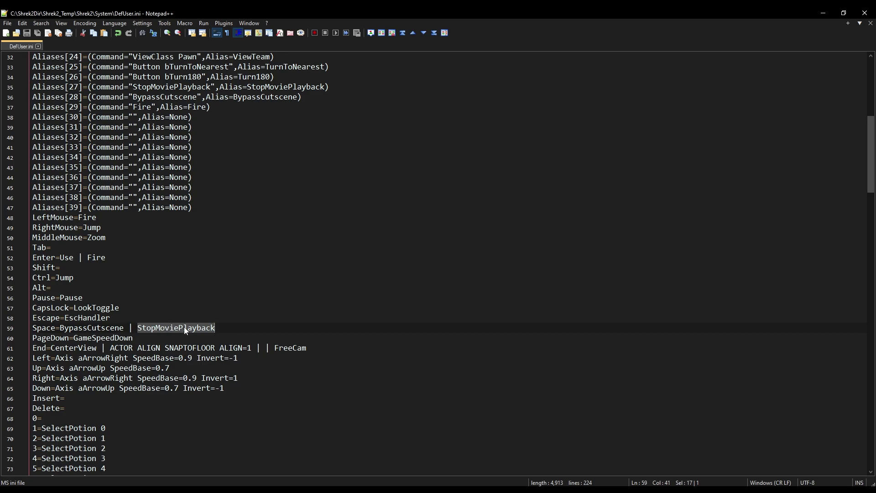
left_click_drag(217, 328, 124, 328)
key("BackSpace")
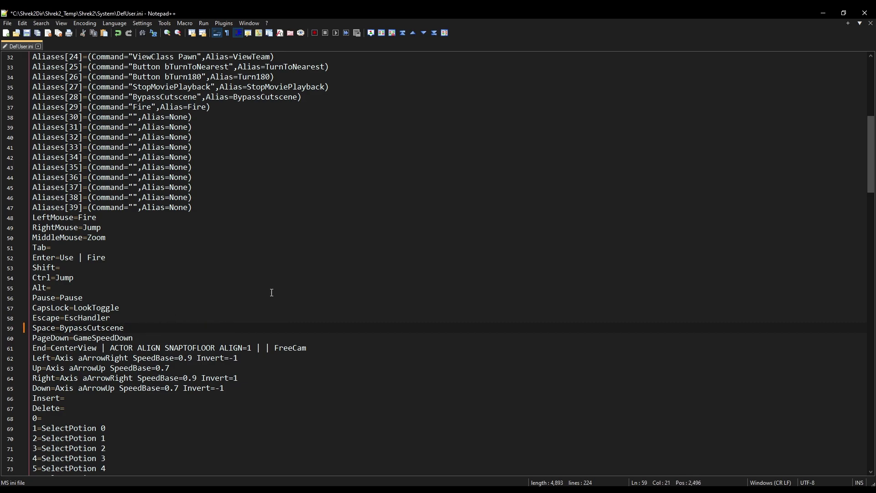
Close Notepad++ and launch Shrek 2 from game.exe in the System folder
scroll(306, 292, "down", 6)
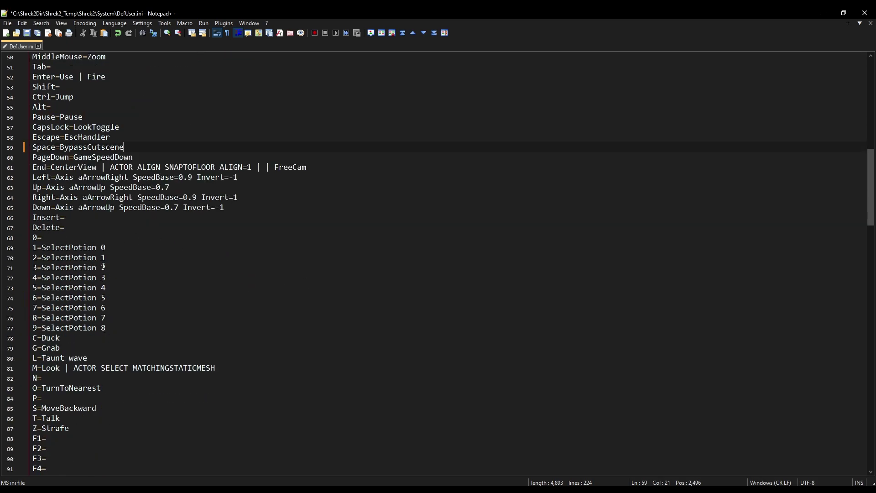
left_click_drag(118, 329, 32, 248)
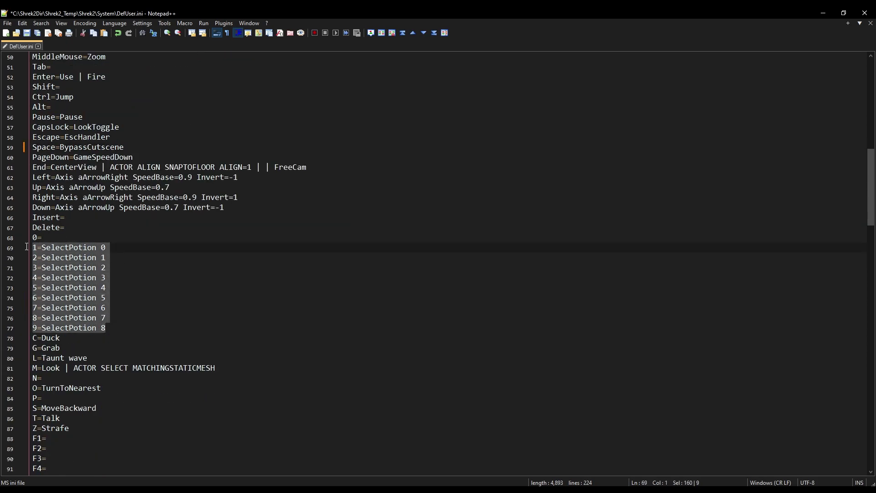
left_click(122, 271)
scroll(159, 213, "up", 5)
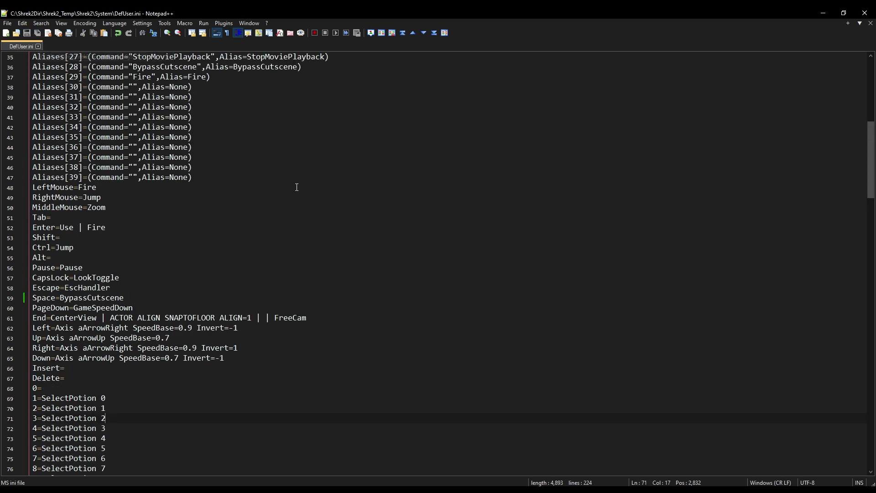
left_click(865, 12)
double_click(304, 317)
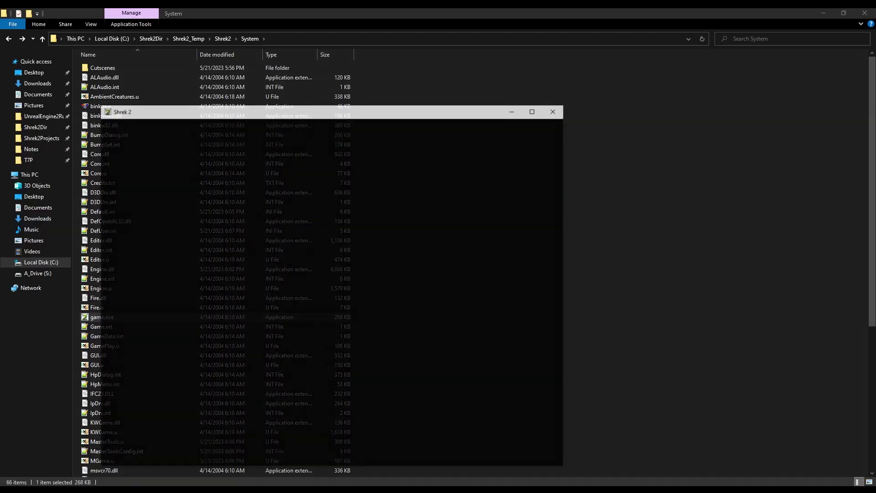
Skip the intro video, switch Shrek 2 to full screen, and bring up the console
key("Escape")
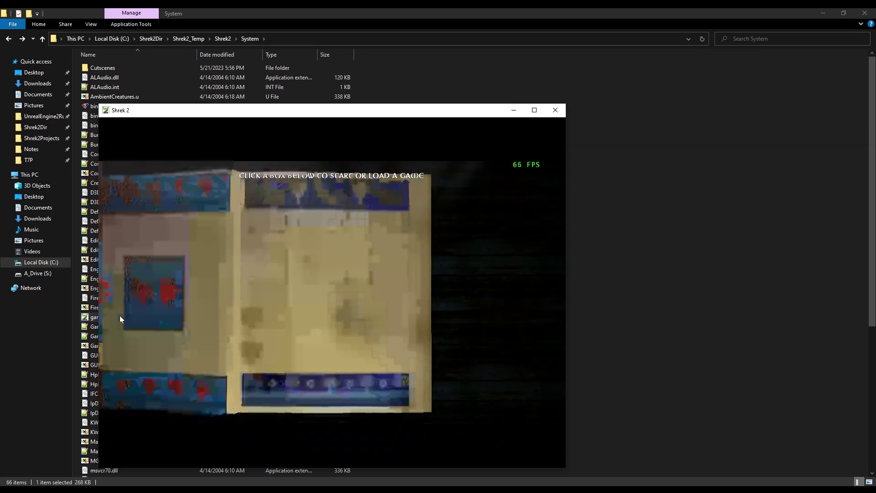
key("alt+Return")
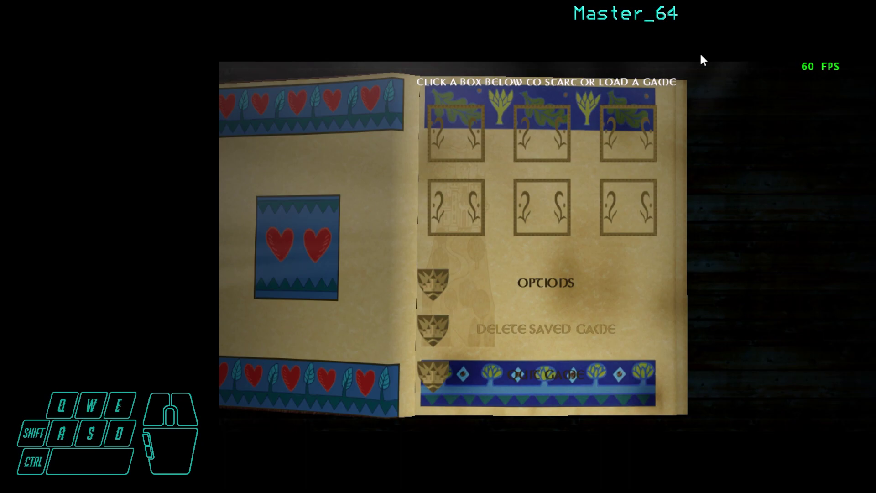
key("grave")
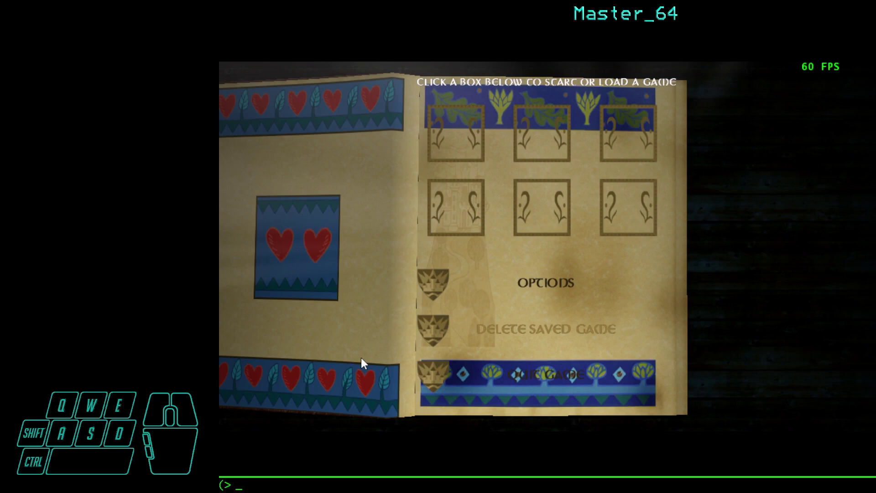
Run setres 1280x720 in the console, then rerun an edited resolution command
type("setres 1280x7")
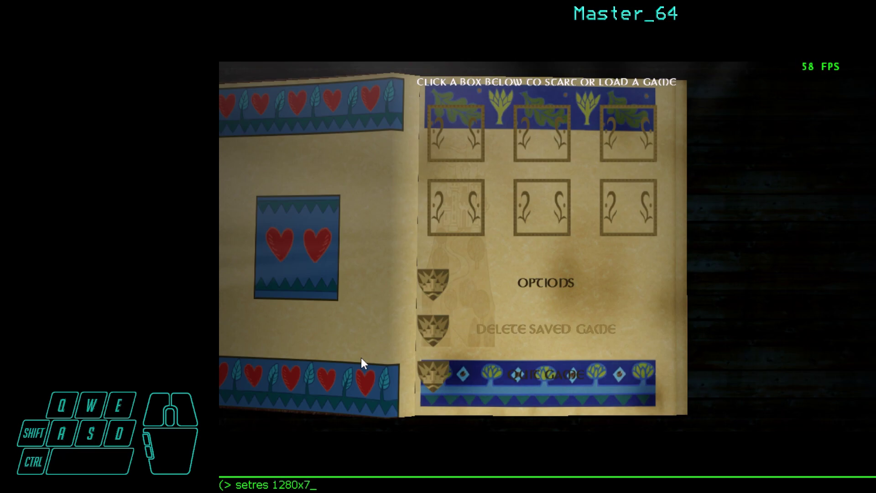
type("20")
key("Return")
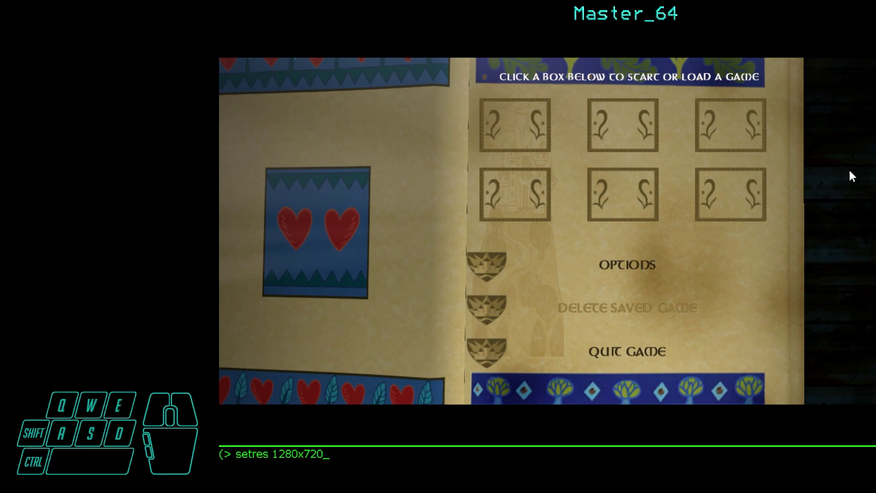
key("grave")
key("BackSpace")
key("BackSpace")
key("BackSpace")
key("BackSpace")
key("BackSpace")
key("BackSpace")
key("BackSpace")
key("Return")
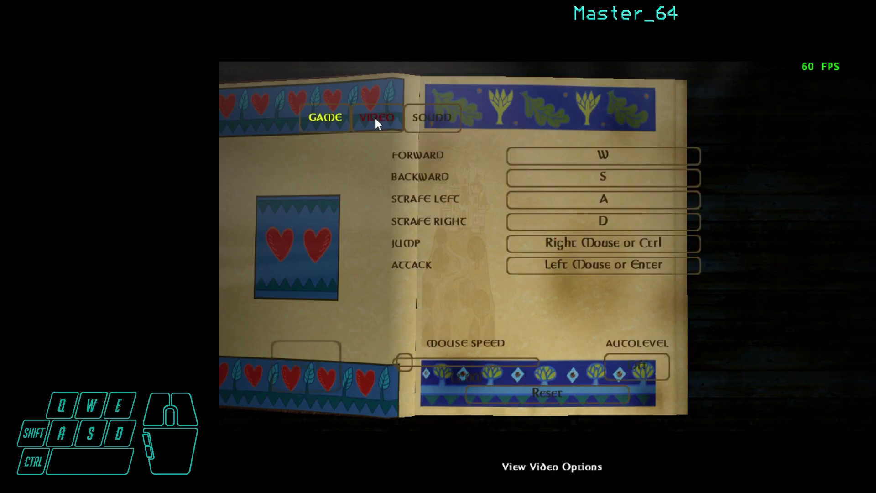
Set Texture Detail to High and Object Detail to Low on the Video page, then go back to Game
left_click(376, 119)
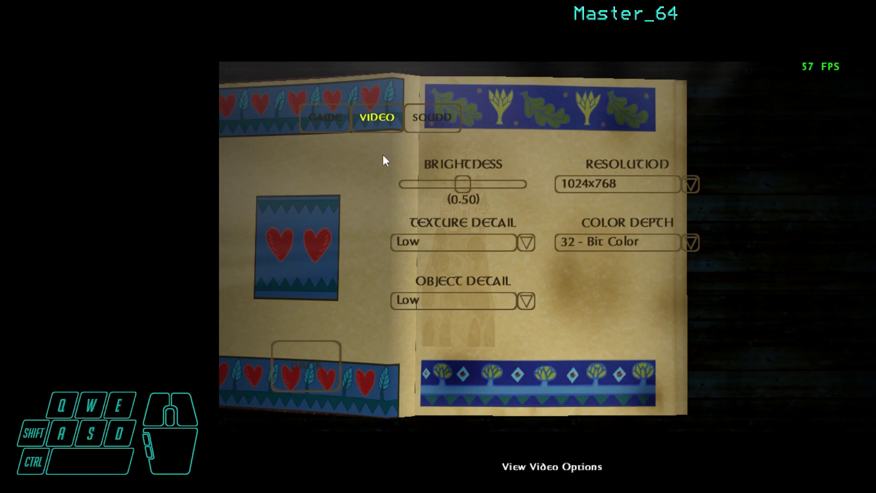
left_click(483, 245)
left_click(470, 293)
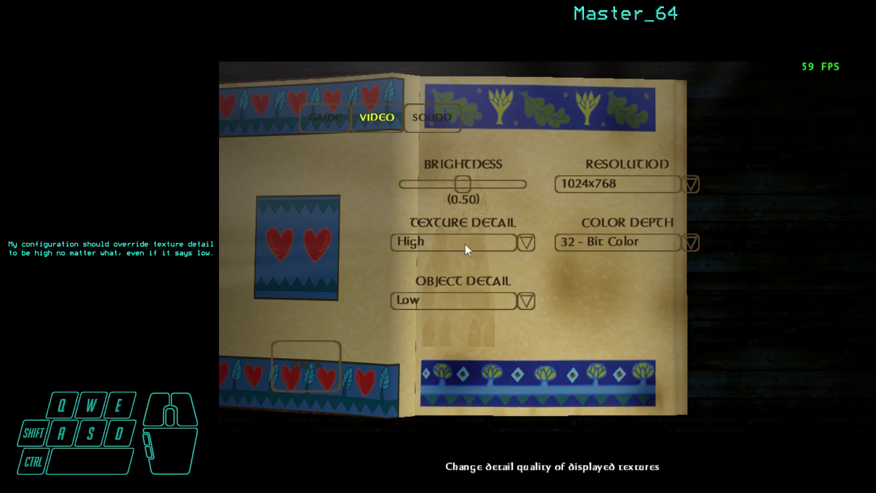
left_click(464, 243)
left_click(465, 261)
left_click(464, 247)
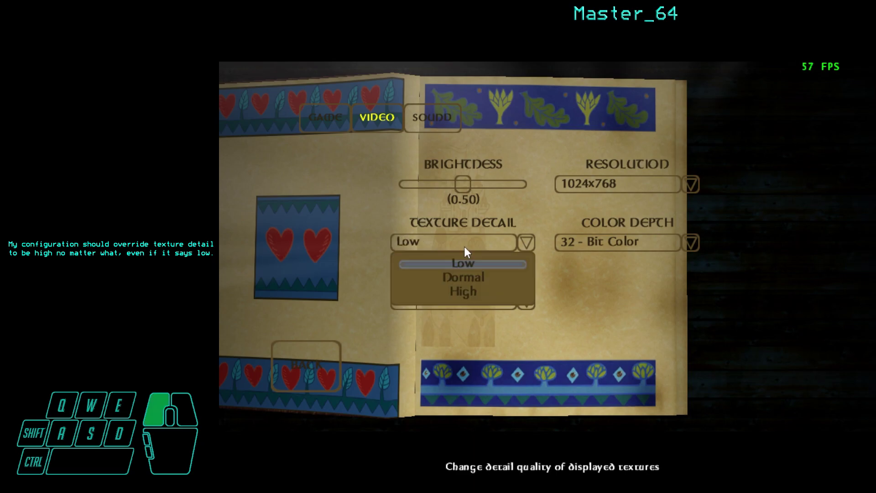
left_click(477, 288)
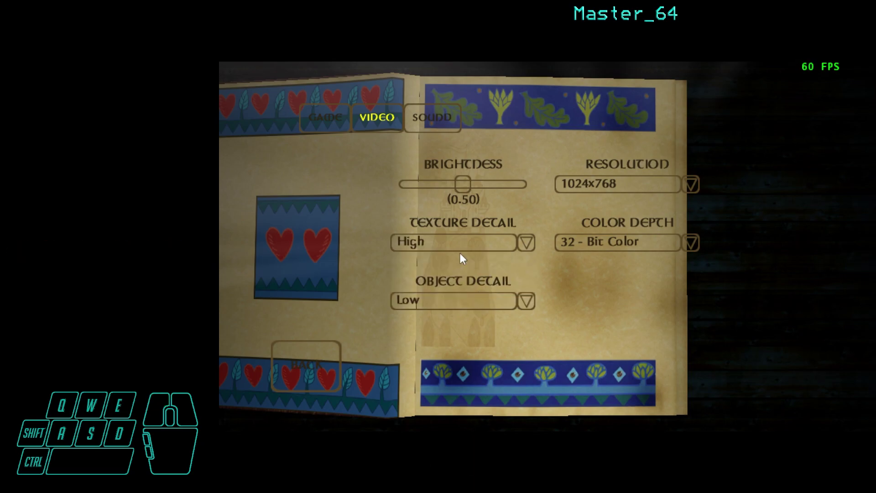
left_click(435, 299)
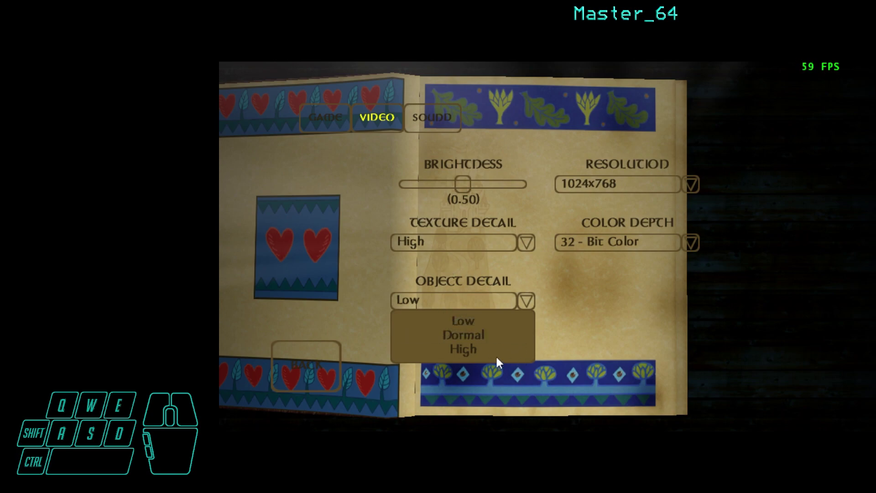
left_click(476, 321)
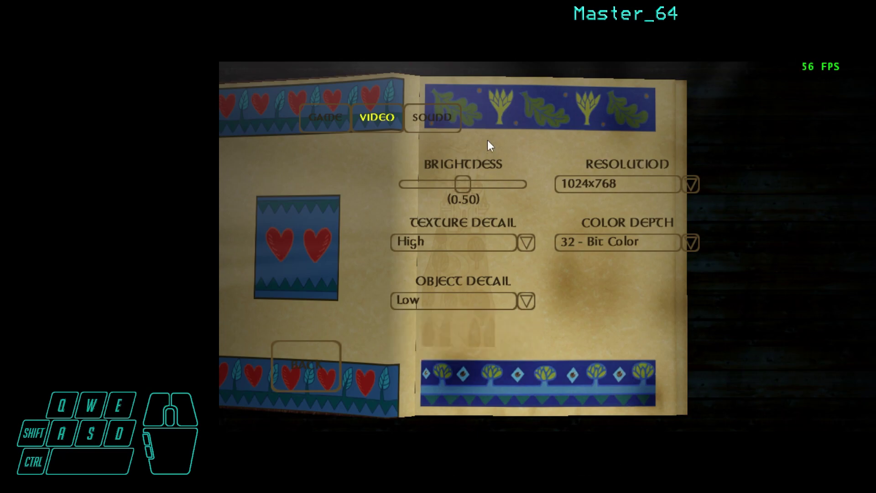
left_click(431, 117)
left_click(341, 113)
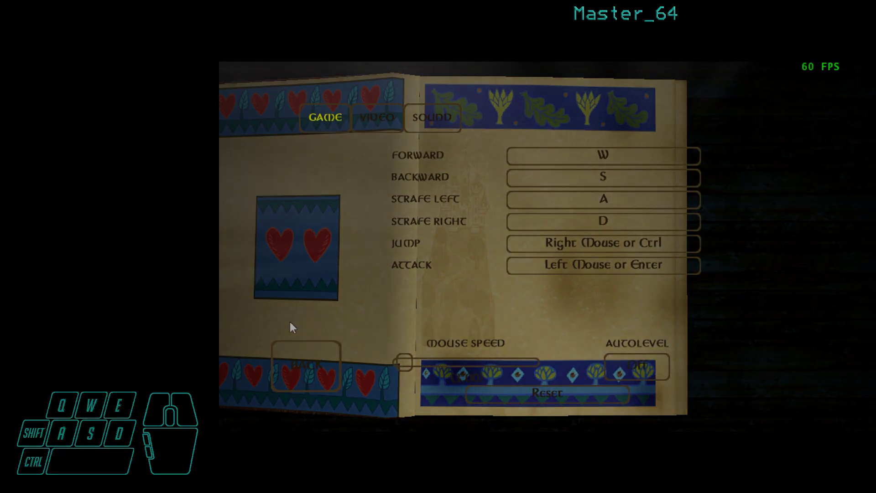